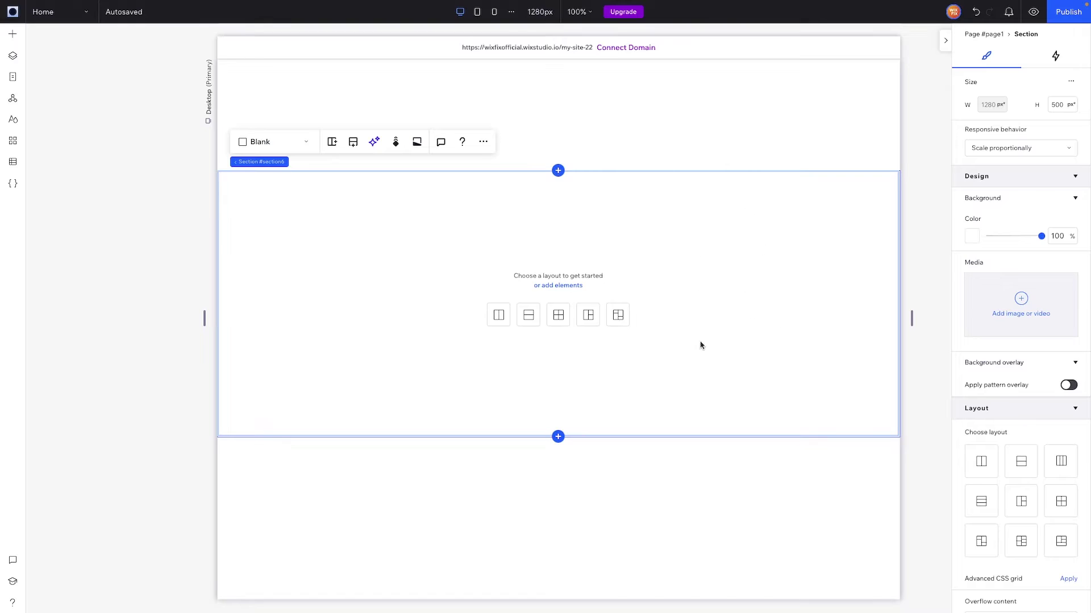
- Set the section background to the Wix Sky photo with a Parallax scroll effect
click(1016, 309)
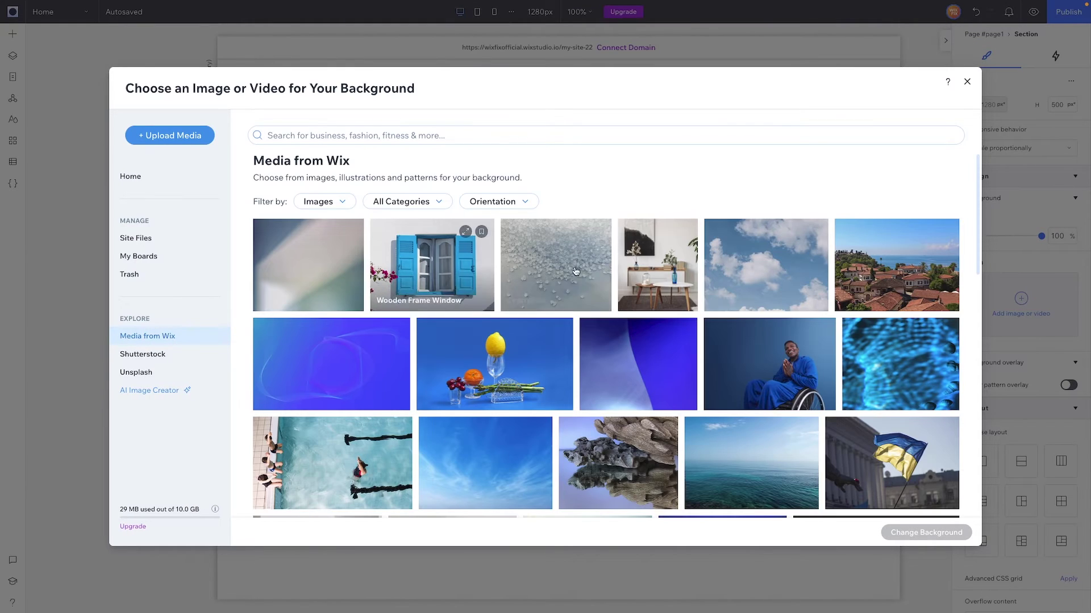
click(755, 265)
double_click(755, 265)
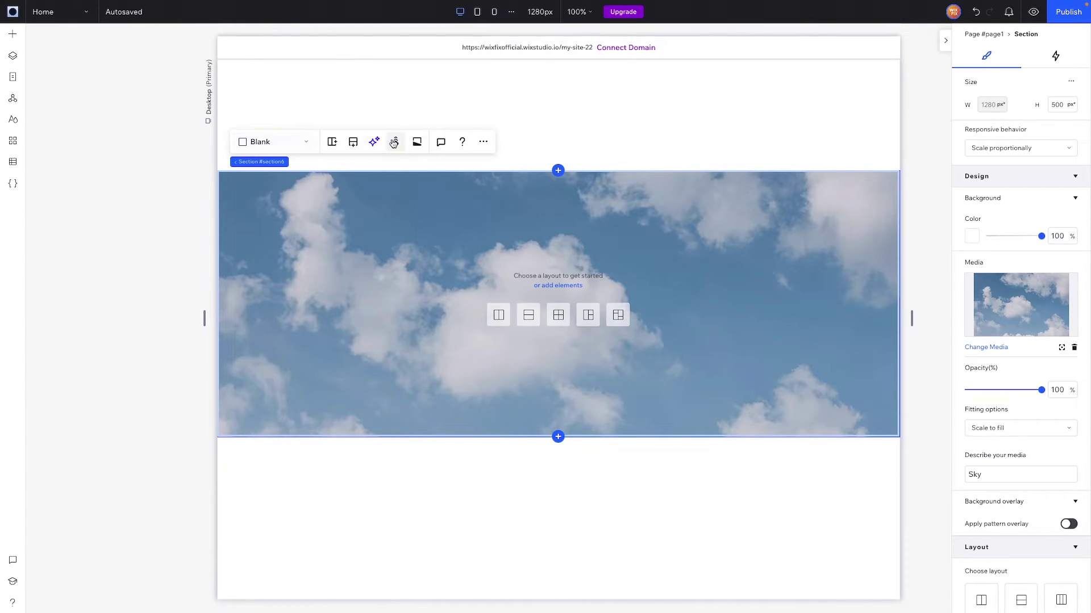
click(392, 144)
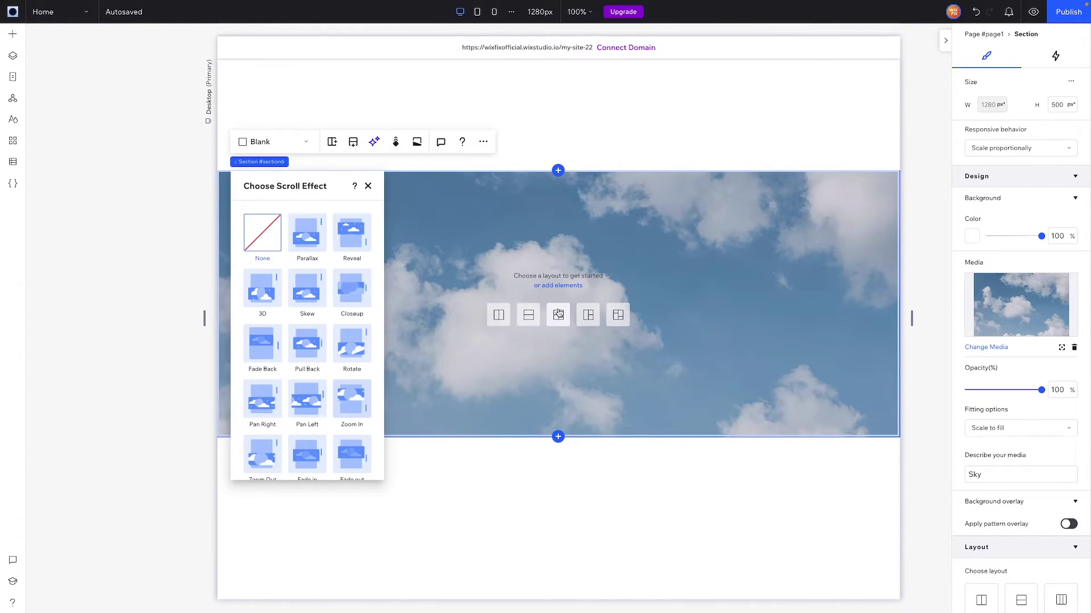
click(304, 243)
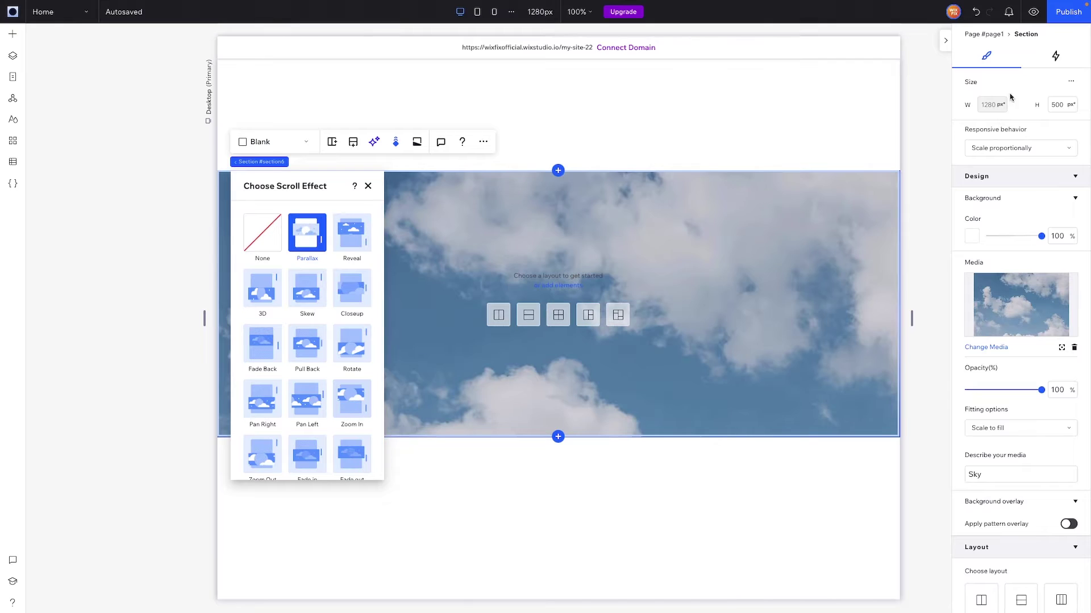
key(ctrl+p)
scroll(752, 311, up, 2)
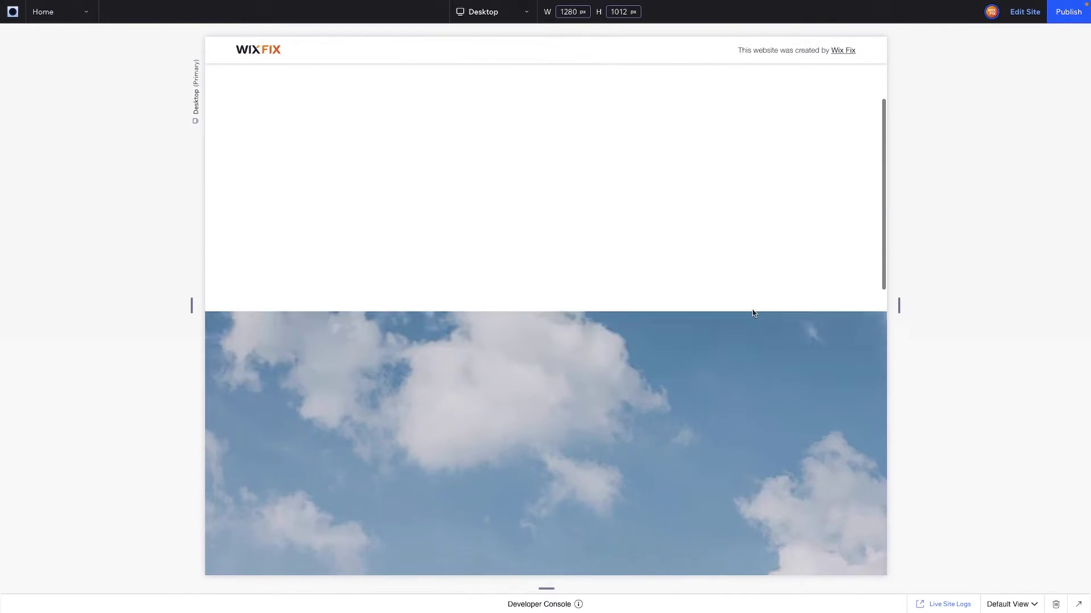
scroll(752, 313, down, 5)
scroll(752, 311, up, 2)
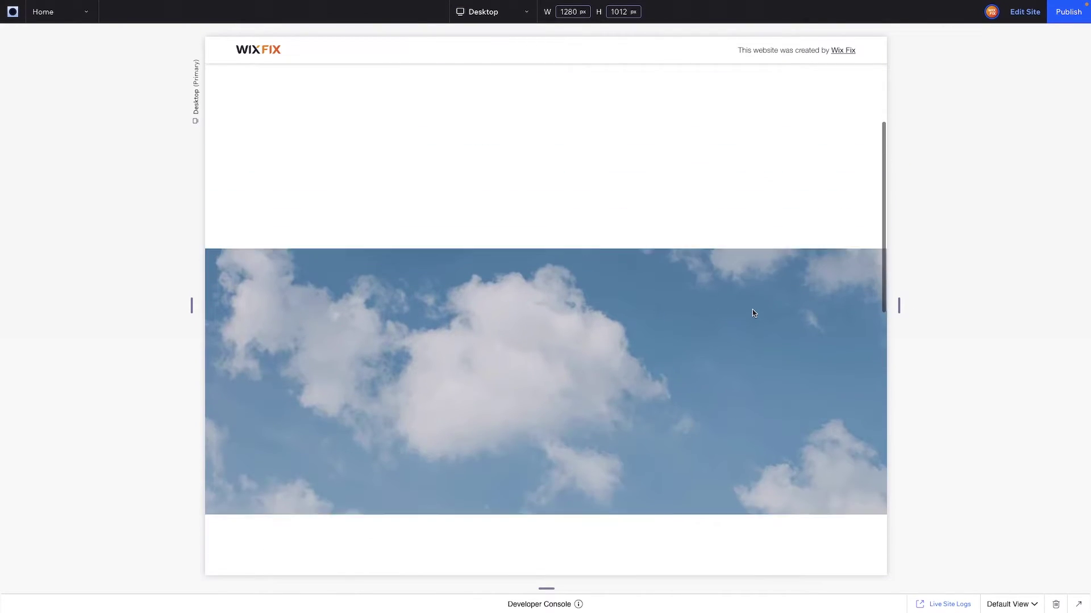
scroll(752, 312, down, 2)
scroll(752, 311, up, 1)
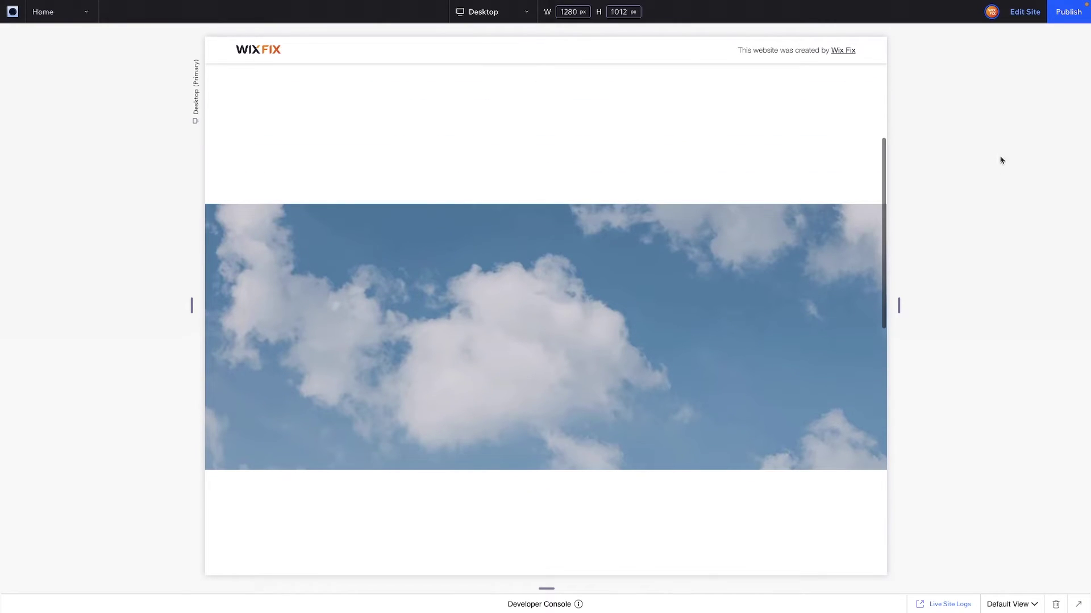
click(1020, 14)
click(667, 363)
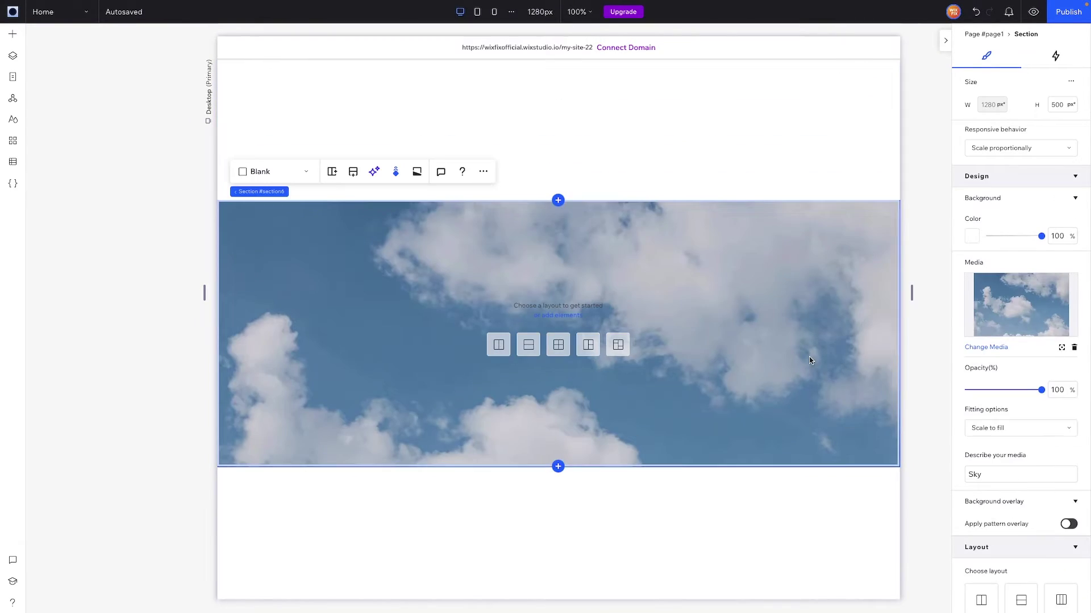
- Remove the sky background, switch to a two-column layout, and fill the right cell #EEEEEE
click(1075, 348)
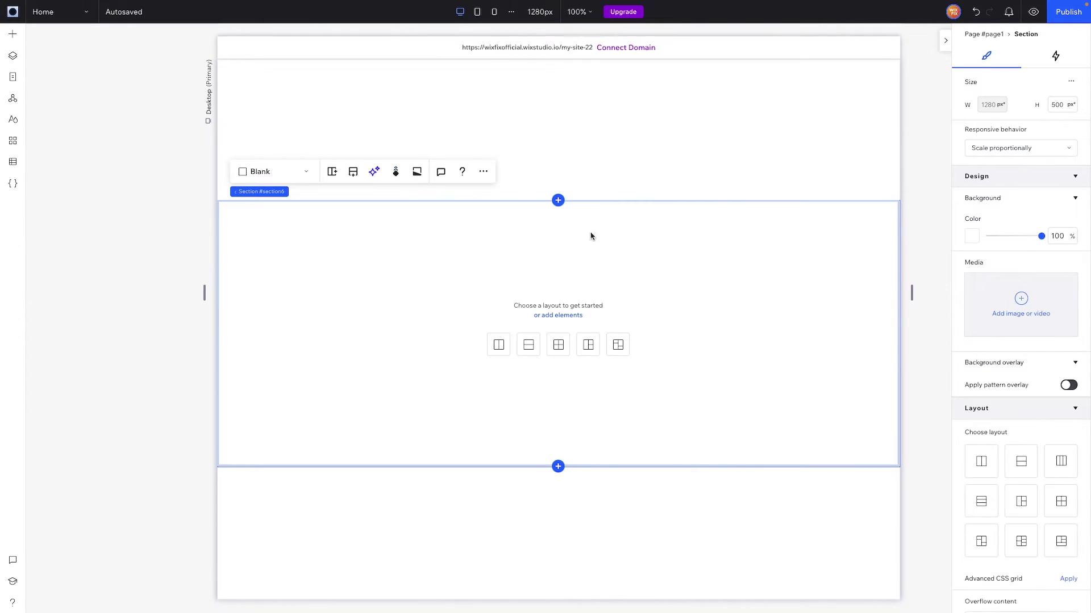
click(498, 344)
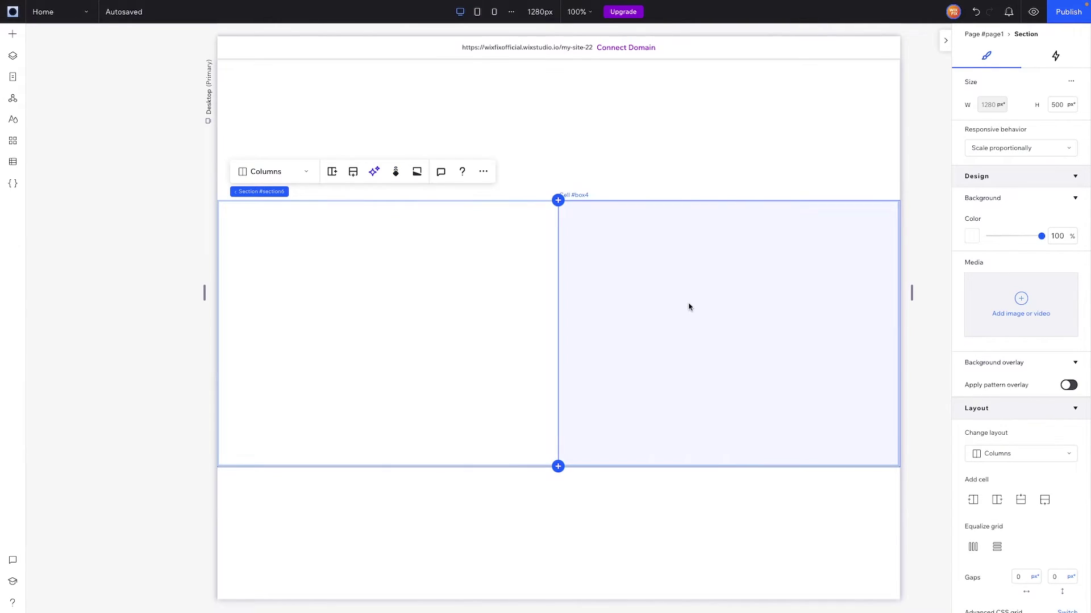
click(689, 307)
click(972, 290)
click(1005, 349)
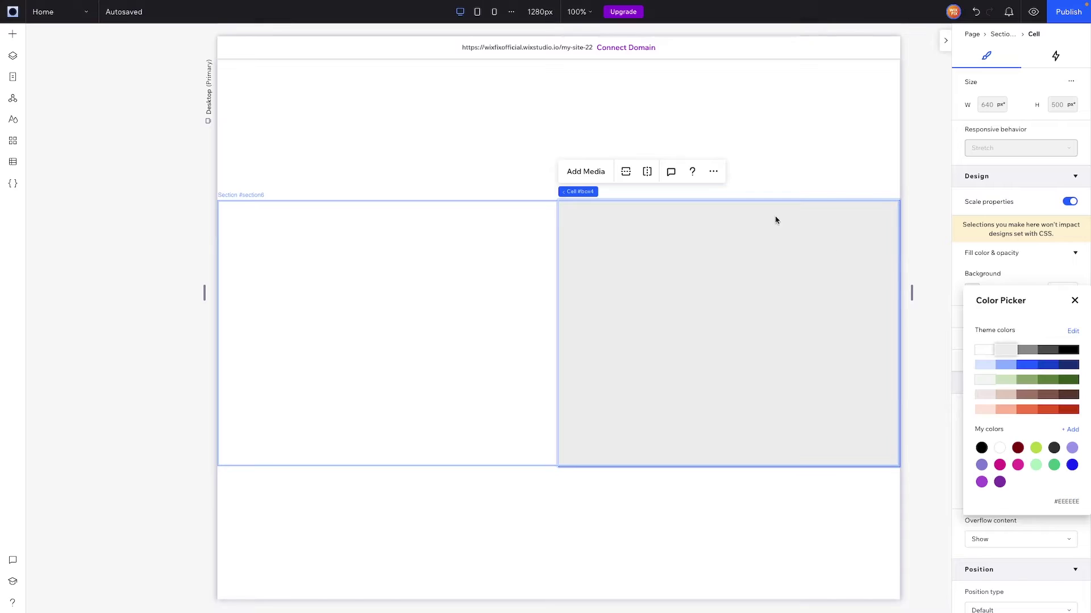
click(368, 271)
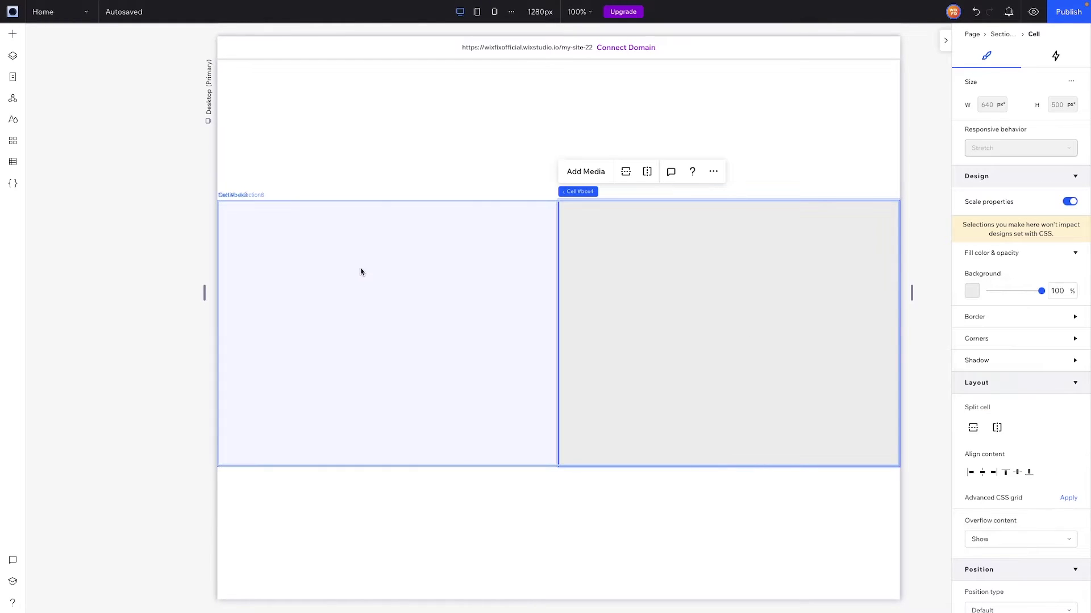
click(367, 271)
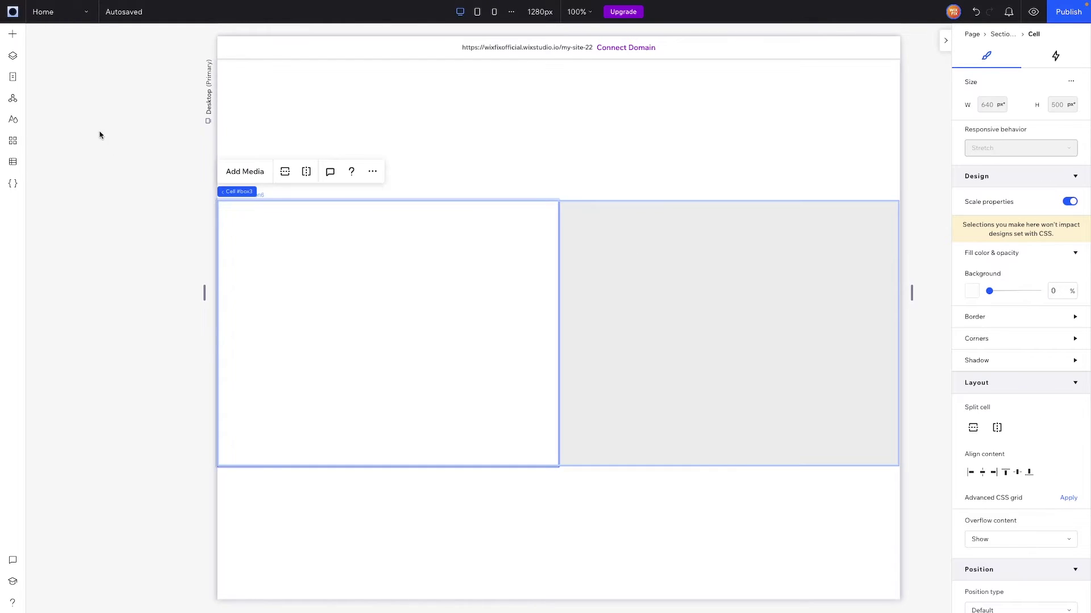
click(13, 34)
- Place an image in the left cell and add a Move scroll animation starting From its design
drag(143, 101, 489, 277)
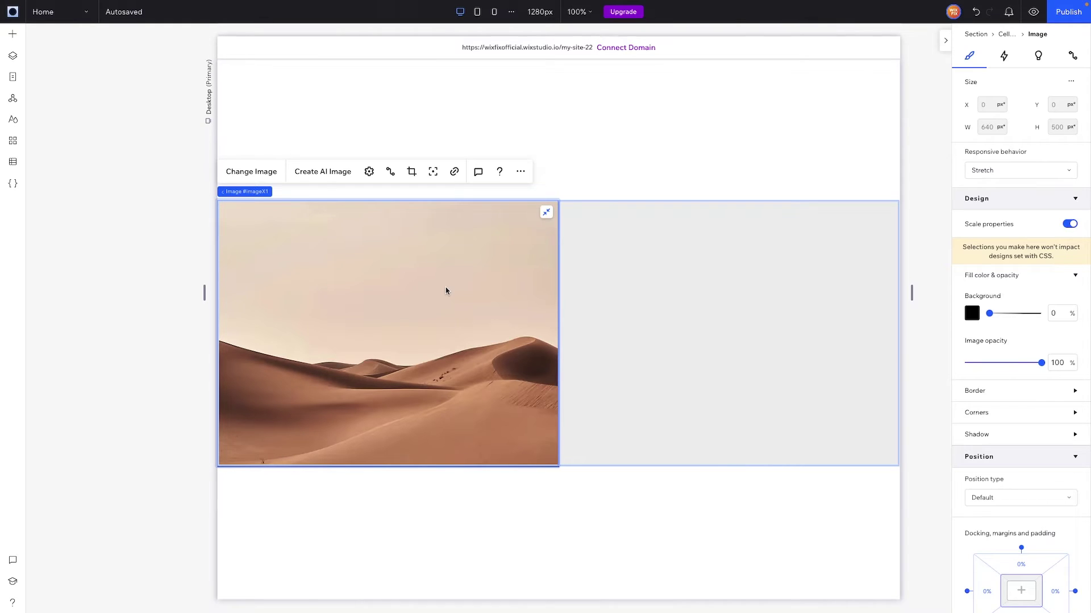
click(1004, 56)
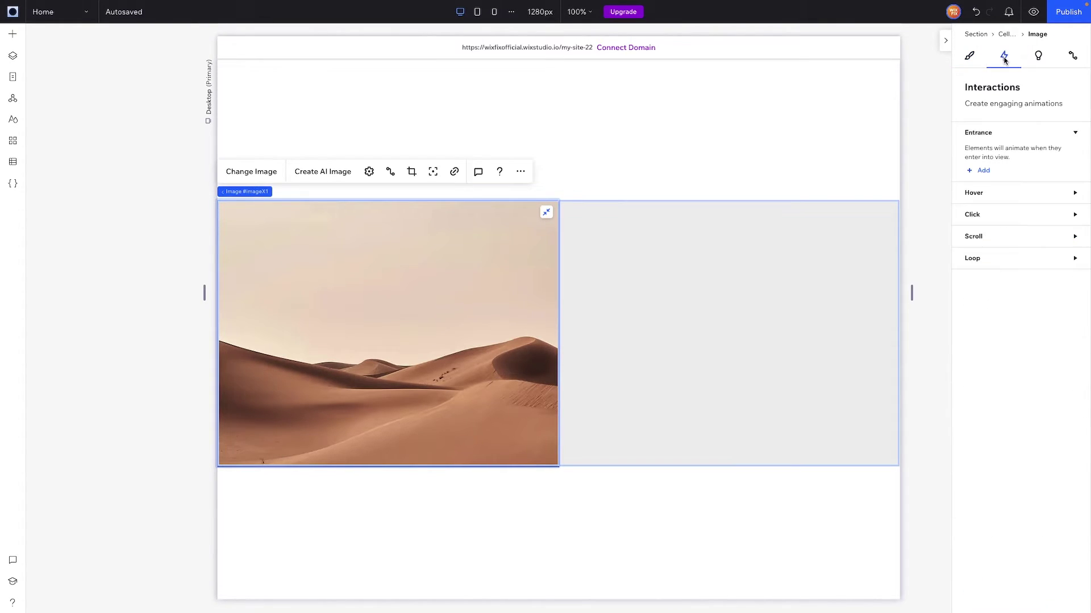
click(977, 238)
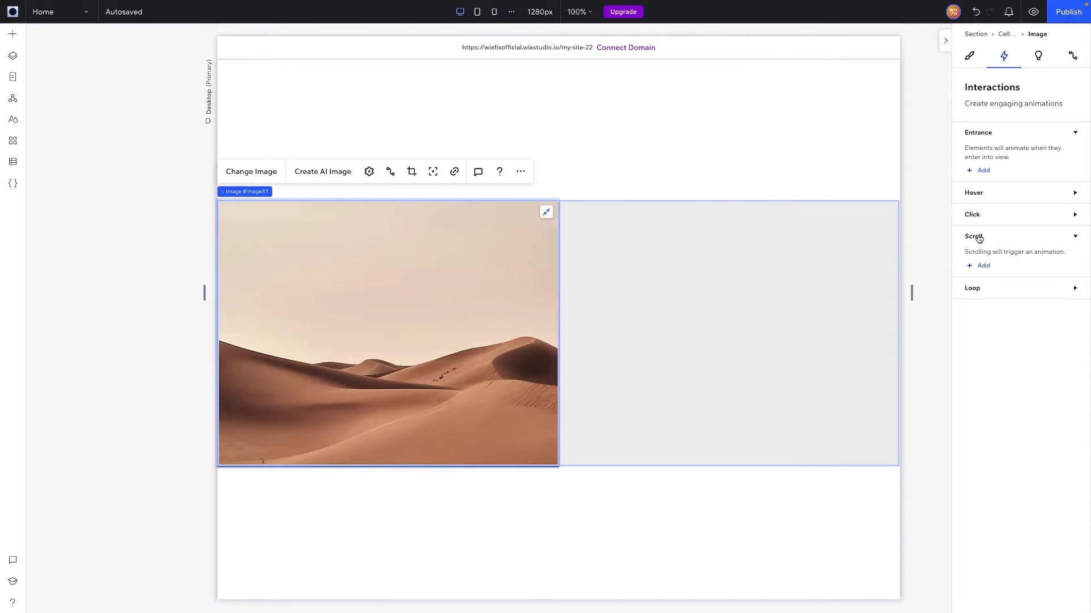
click(983, 266)
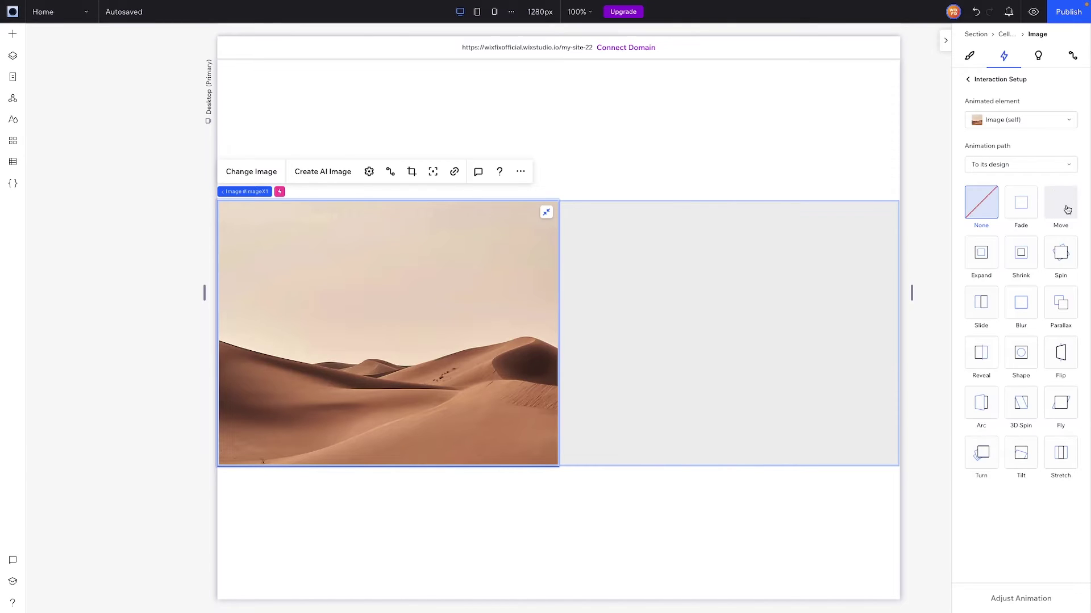
click(1064, 206)
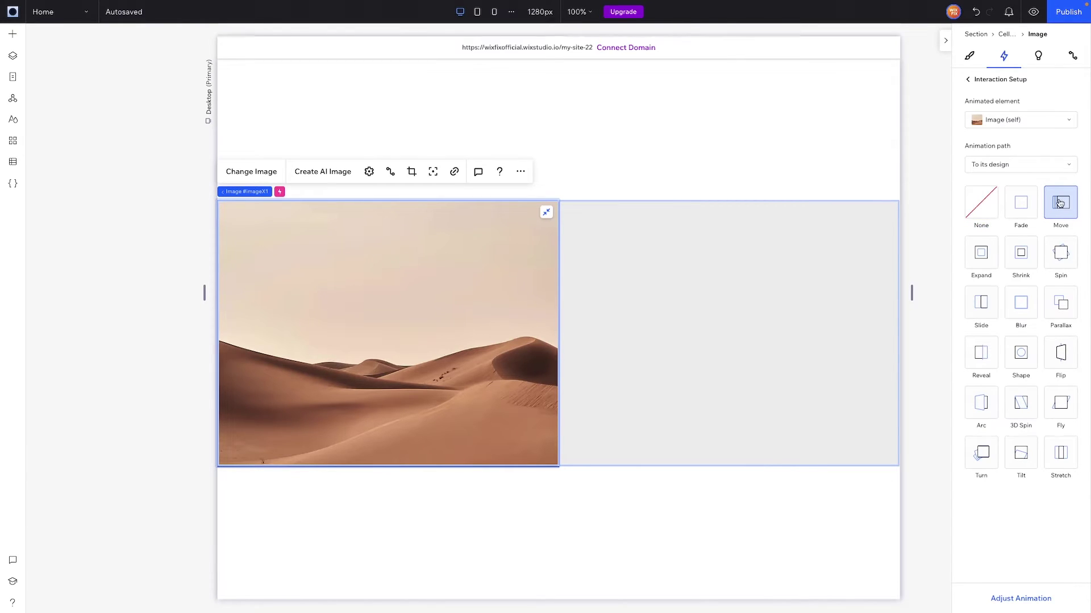
click(1009, 172)
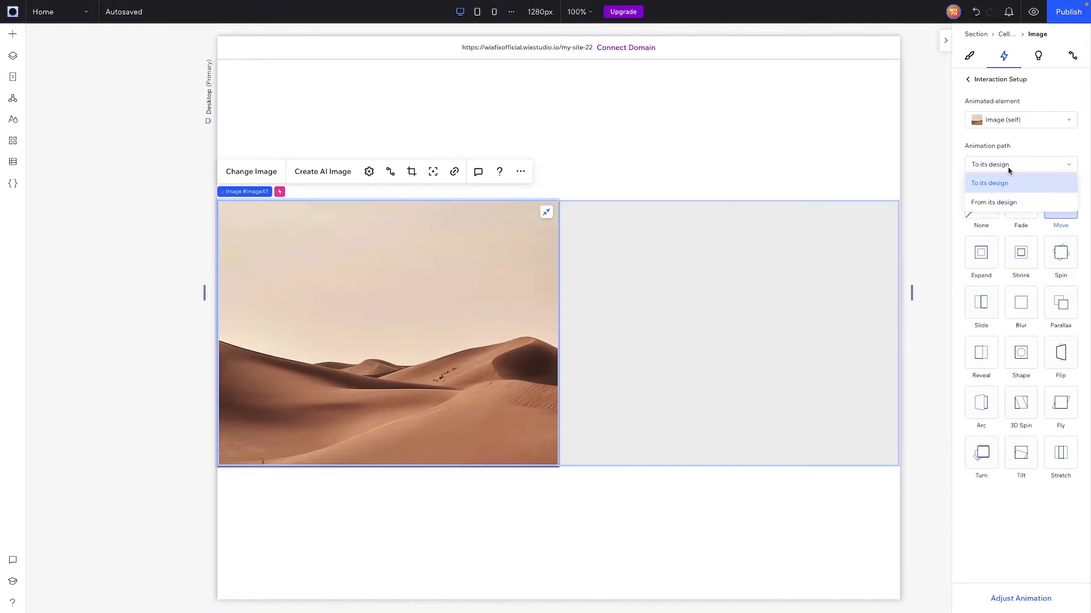
click(995, 206)
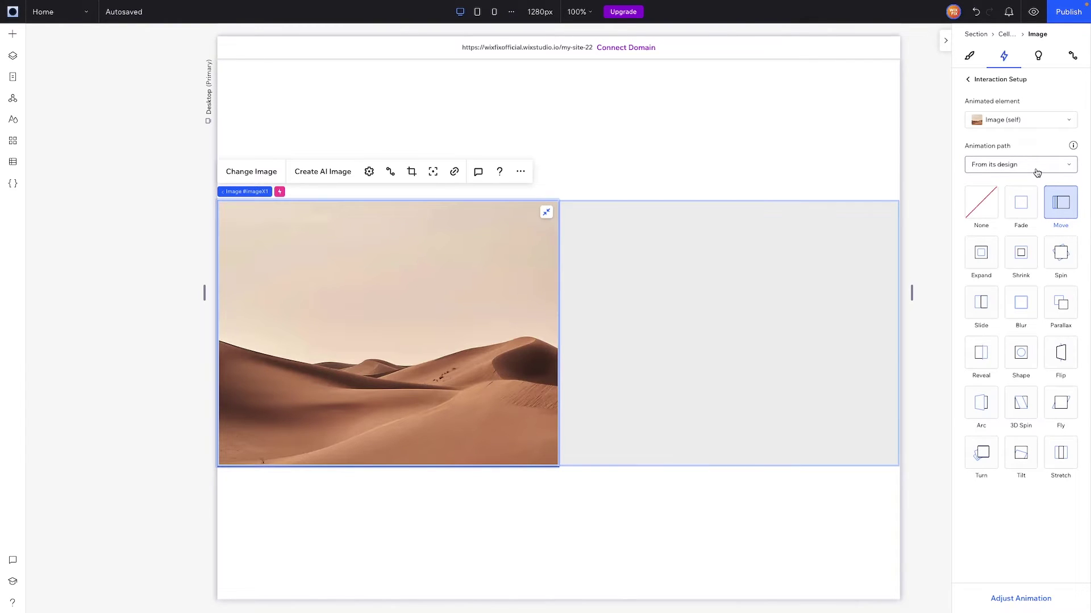
- Set the Move animation to a 180° angle and 200 px distance, with the animation area starting at 0%
click(1005, 601)
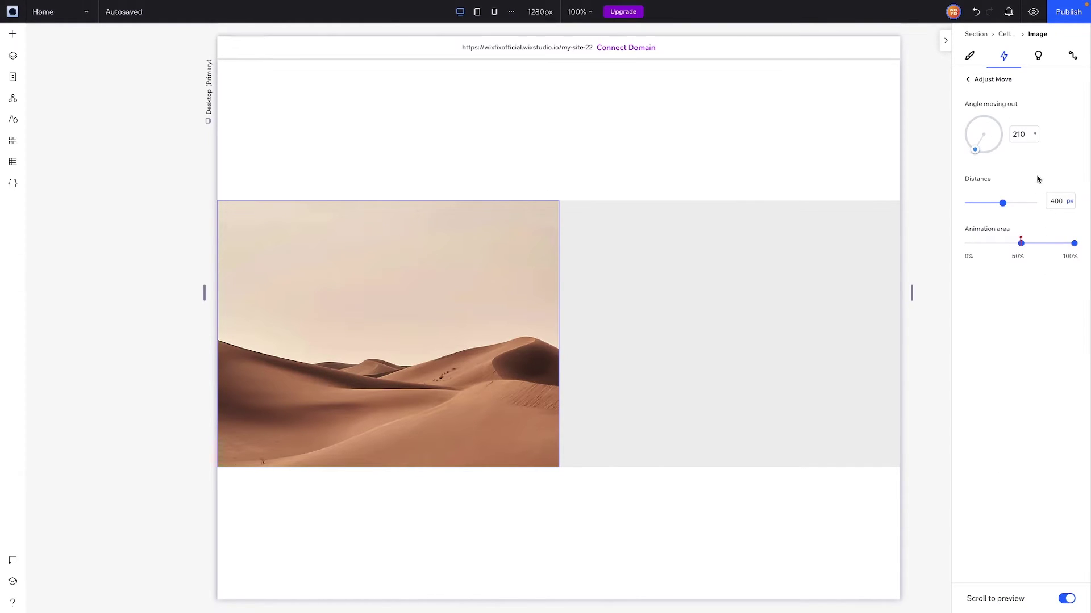
click(1019, 134)
text(180)
click(1063, 203)
text(200)
drag(1020, 243, 944, 246)
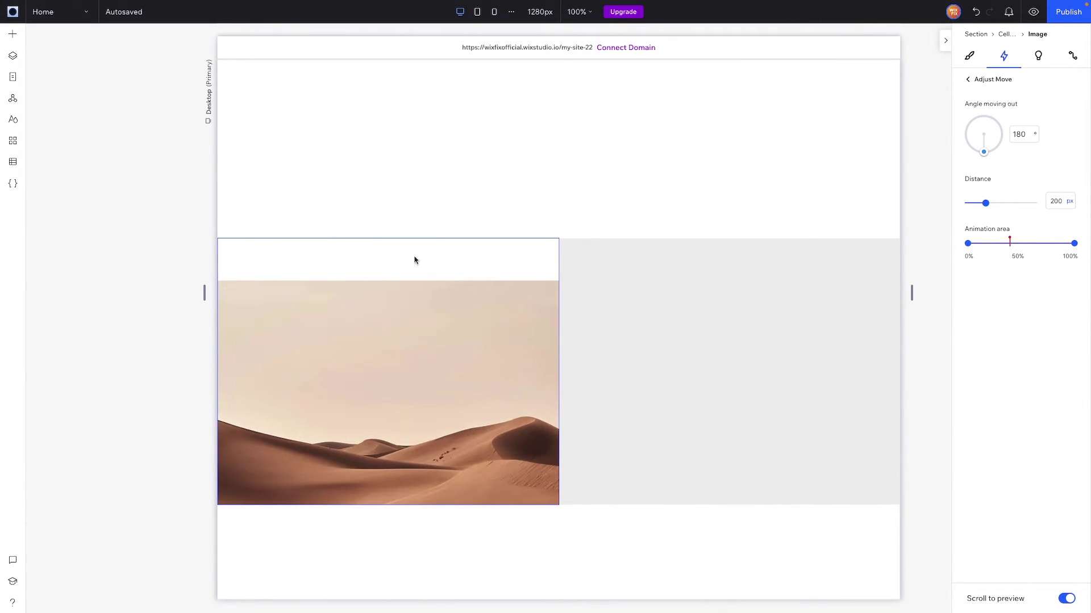
- Set the desert image's top margin to 200px under Docking, margins and padding
click(970, 58)
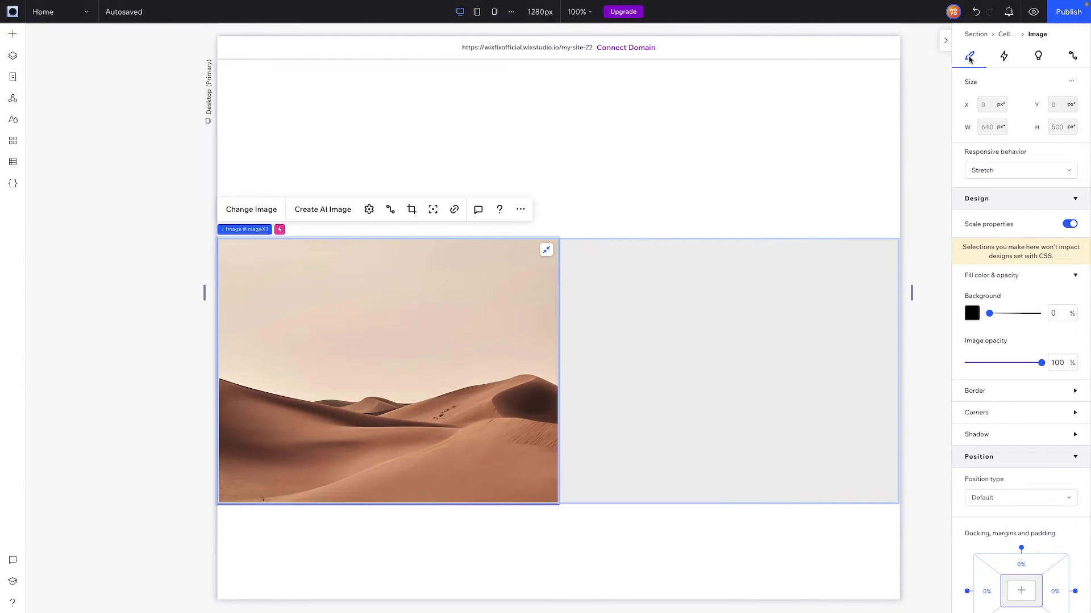
scroll(1025, 472, down, 2)
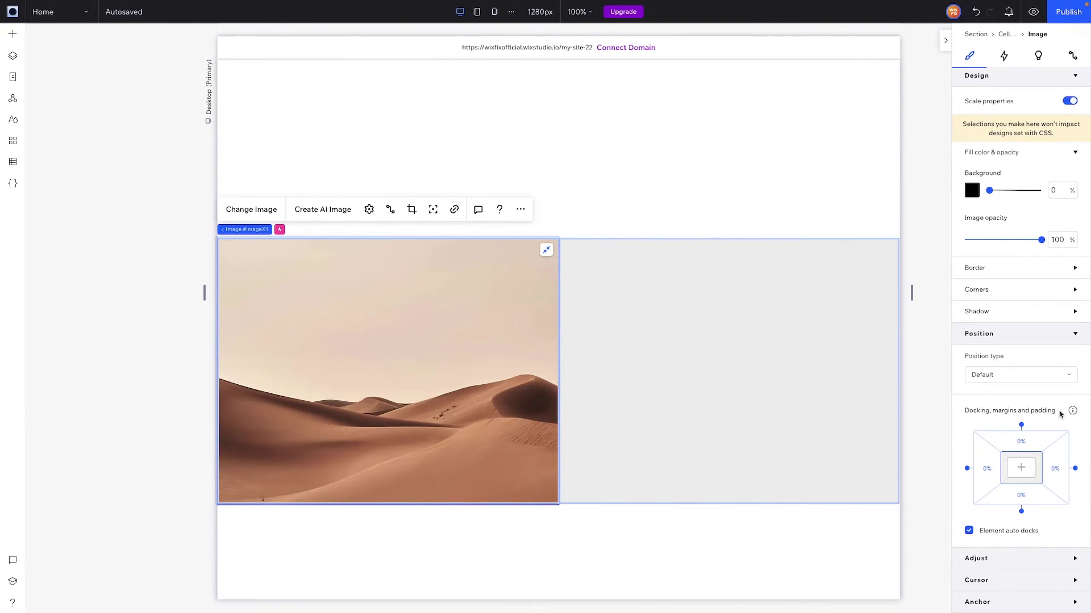
click(1028, 448)
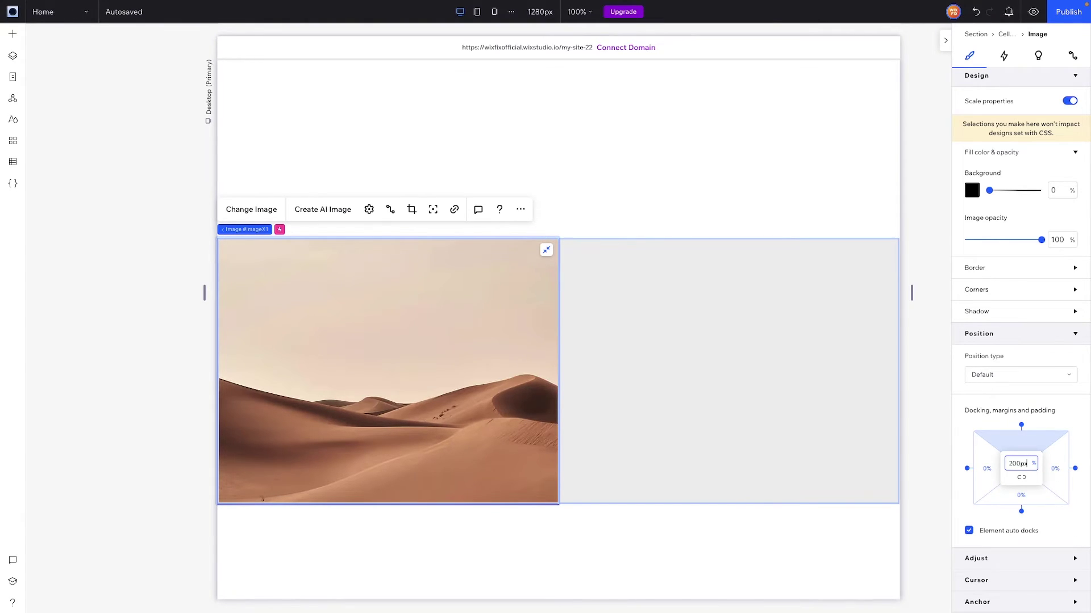
key(Return)
click(852, 198)
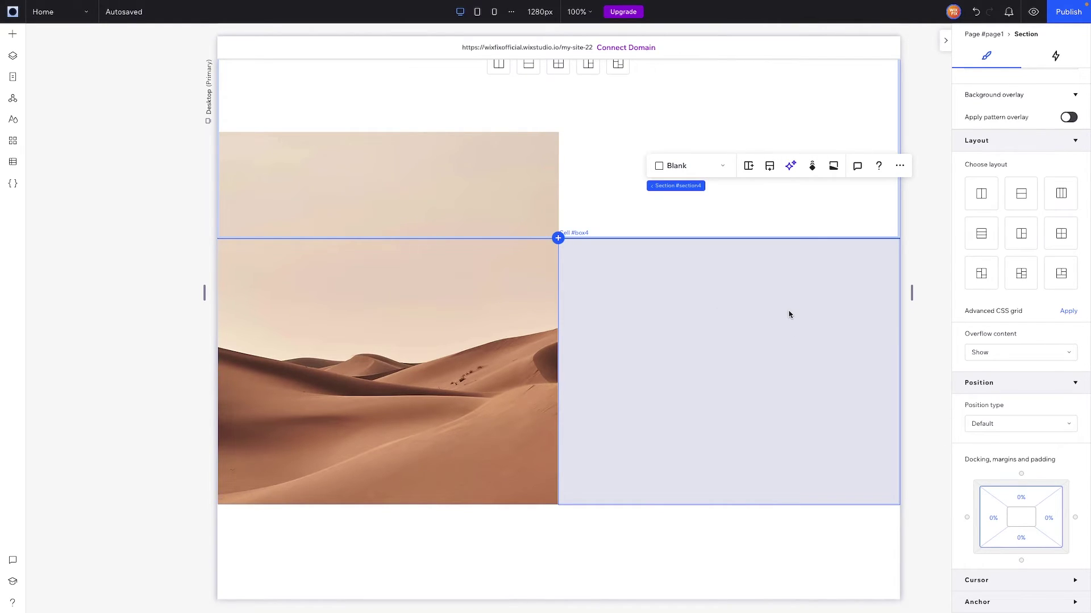
- Set the section's Overflow content to Hide and open the site preview
click(685, 304)
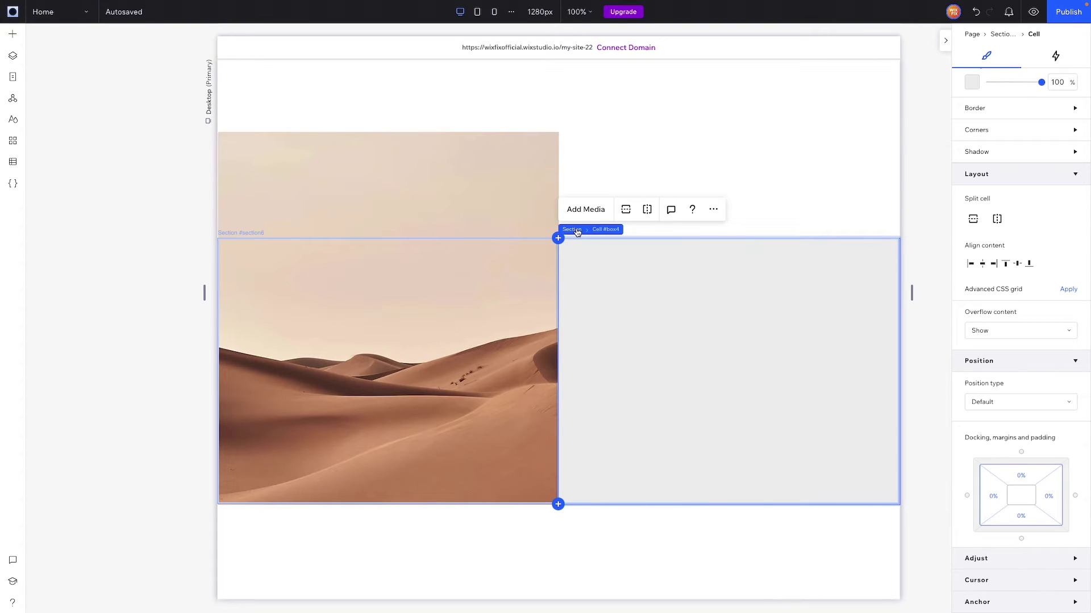
click(572, 230)
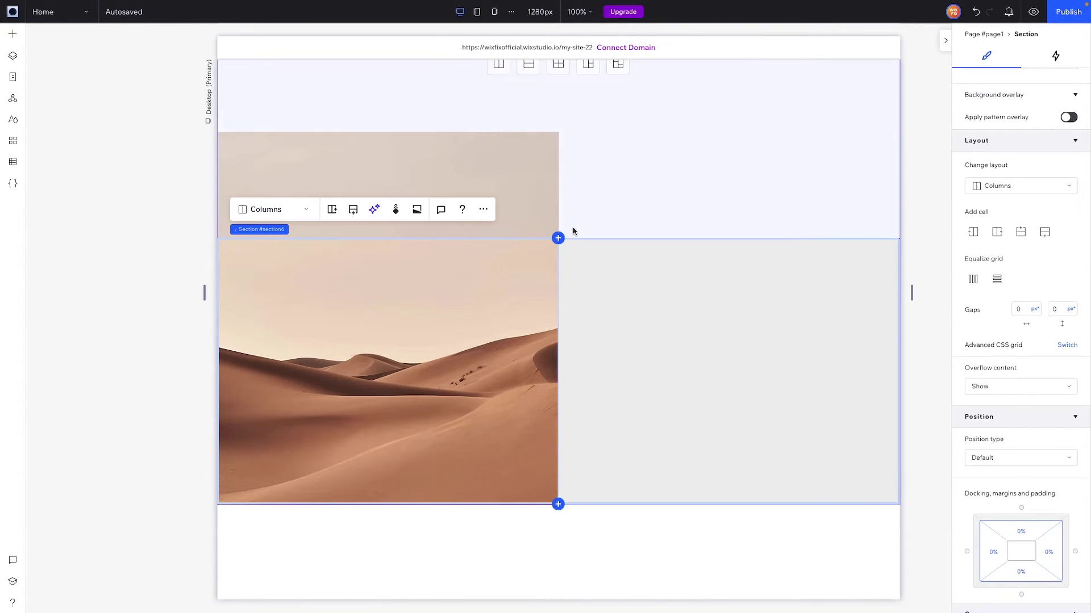
click(980, 387)
click(978, 407)
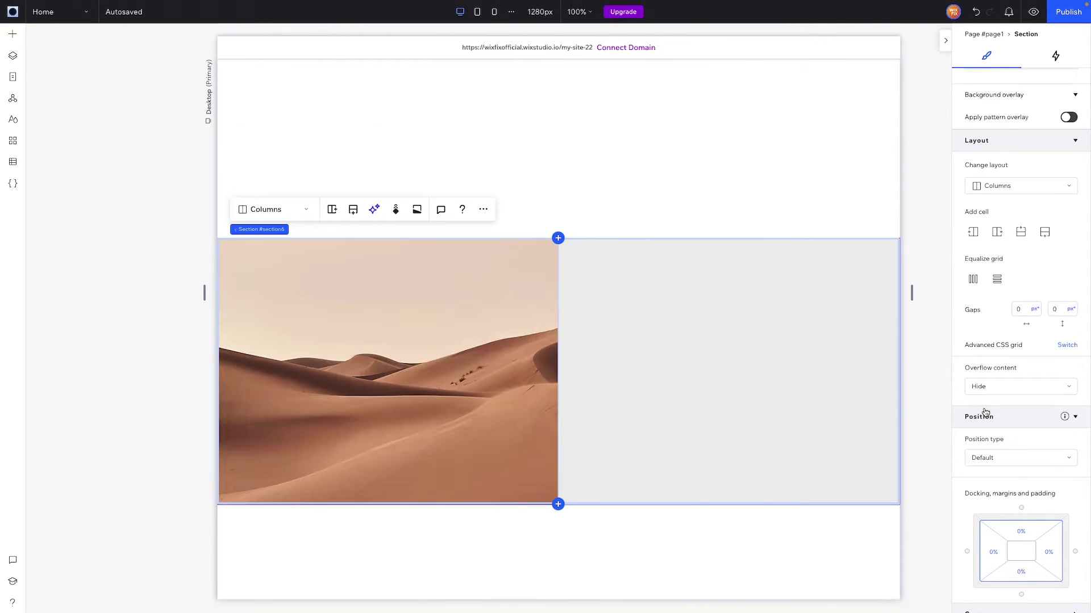
click(1034, 12)
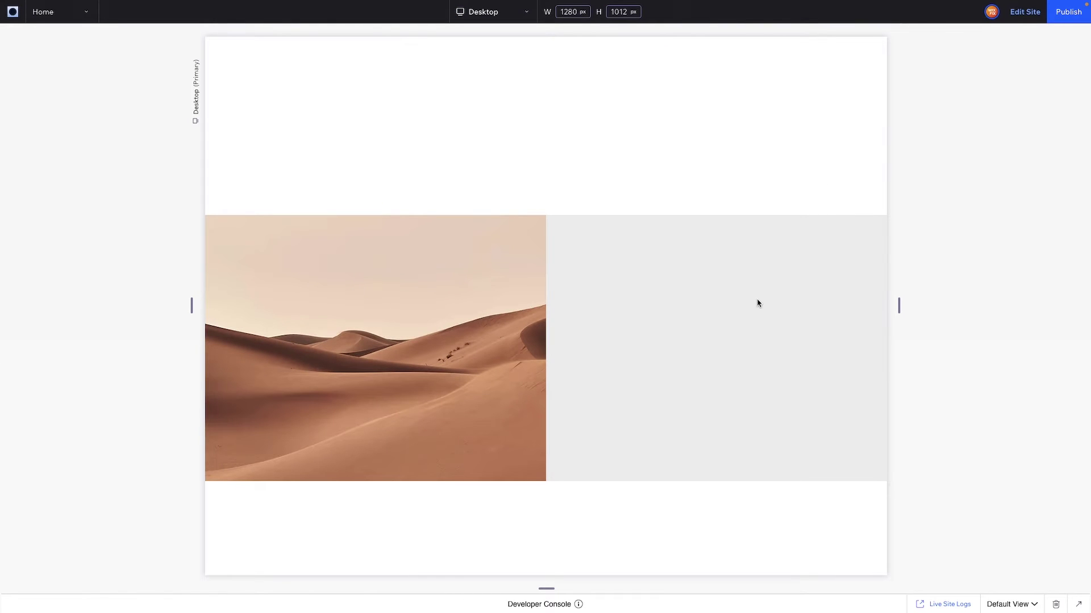
- Scroll the preview up and down to check the clipped desert image
scroll(757, 303, down, 3)
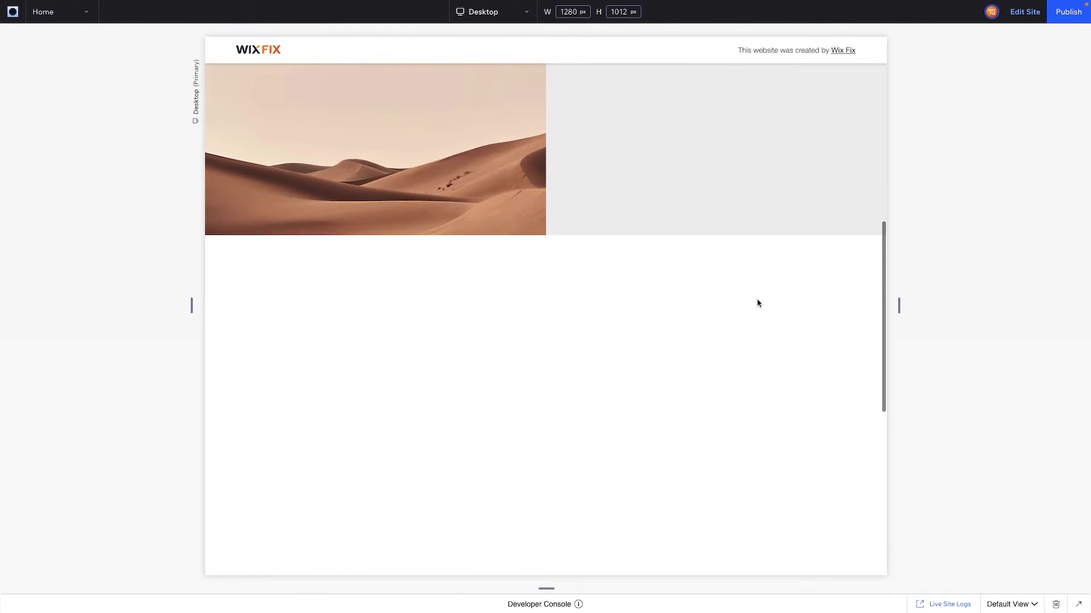
scroll(757, 303, up, 4)
scroll(758, 303, up, 4)
scroll(757, 303, down, 7)
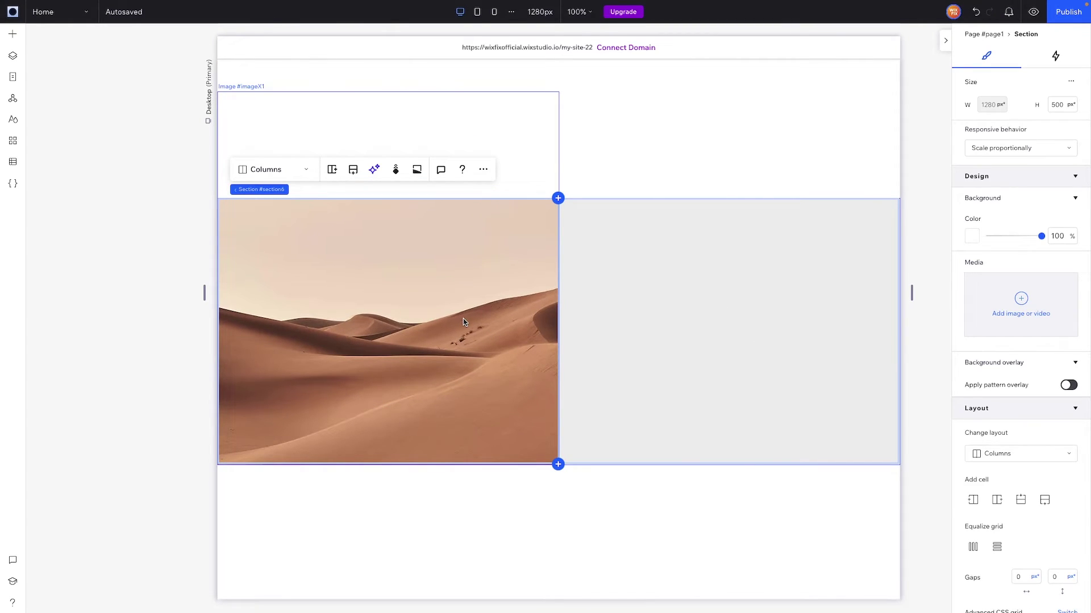
- Change the desert image's Move animation distance to 30 vw
click(463, 322)
click(1004, 57)
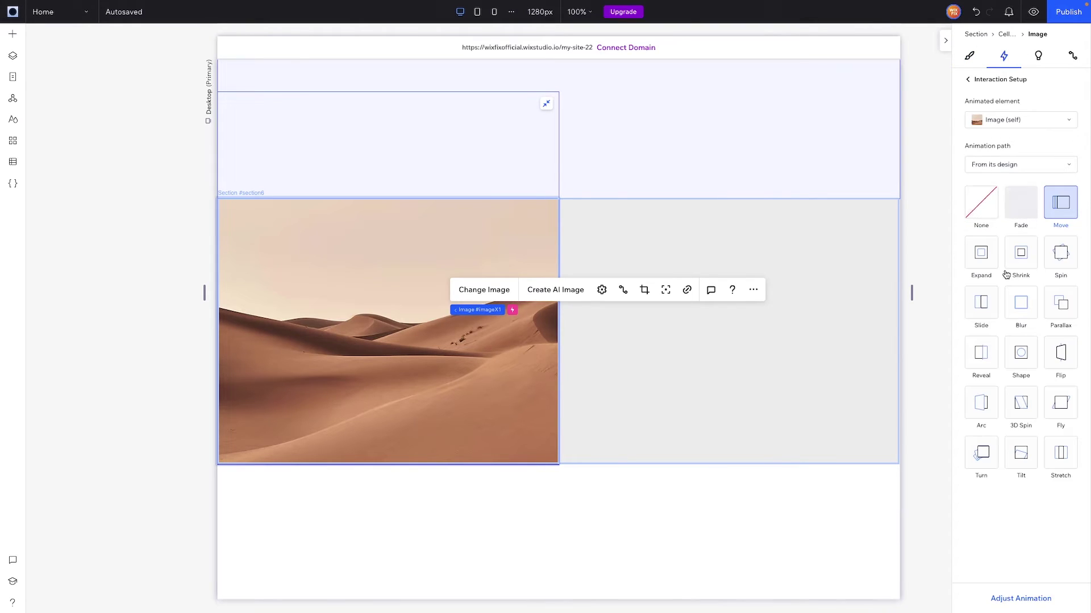
click(1007, 598)
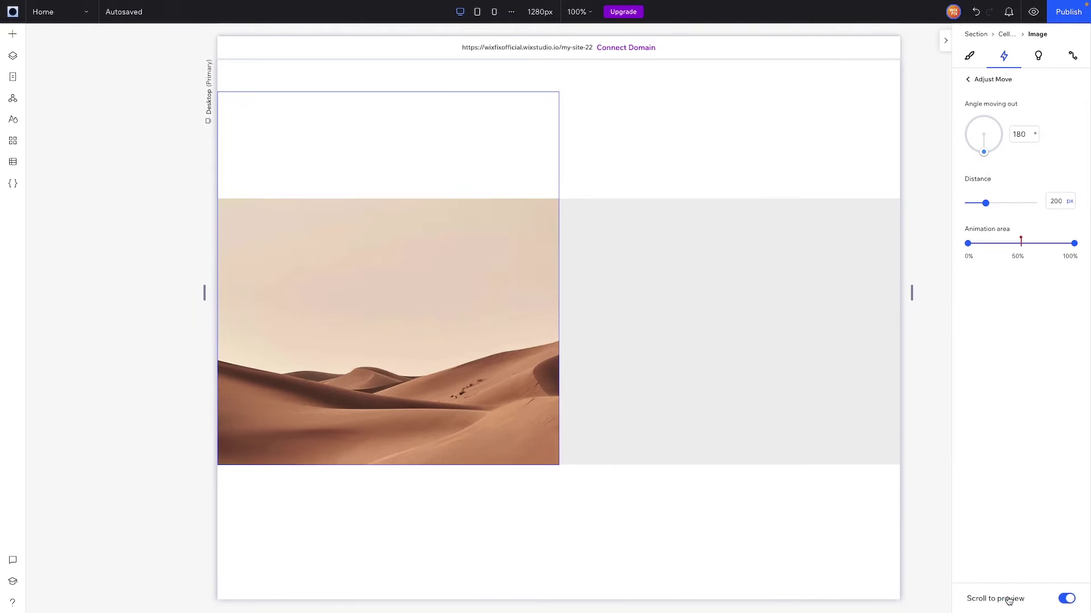
click(1062, 202)
text(300)
click(1070, 202)
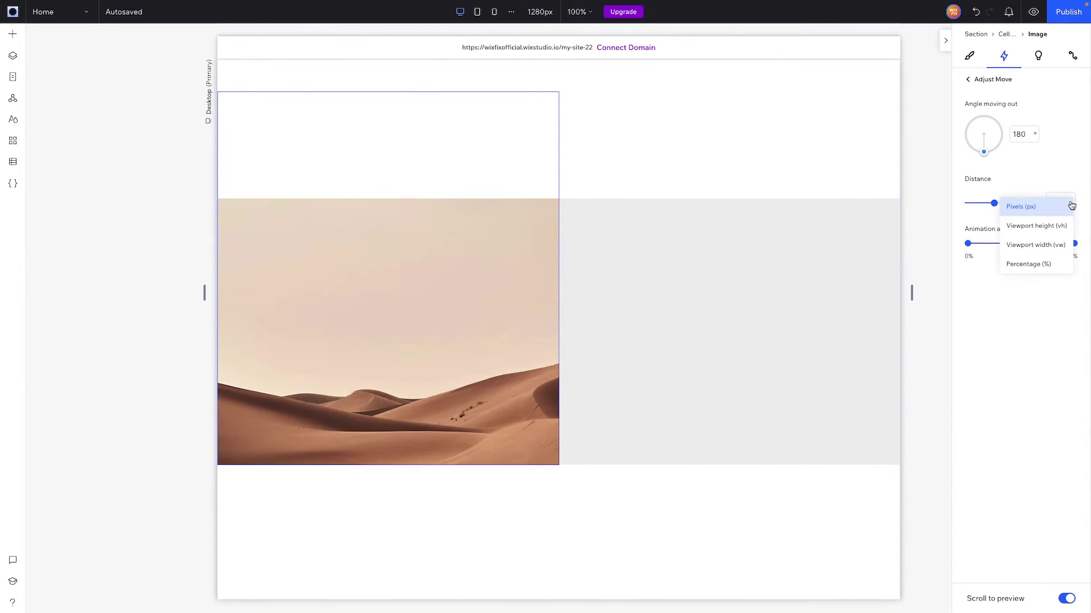
click(1060, 245)
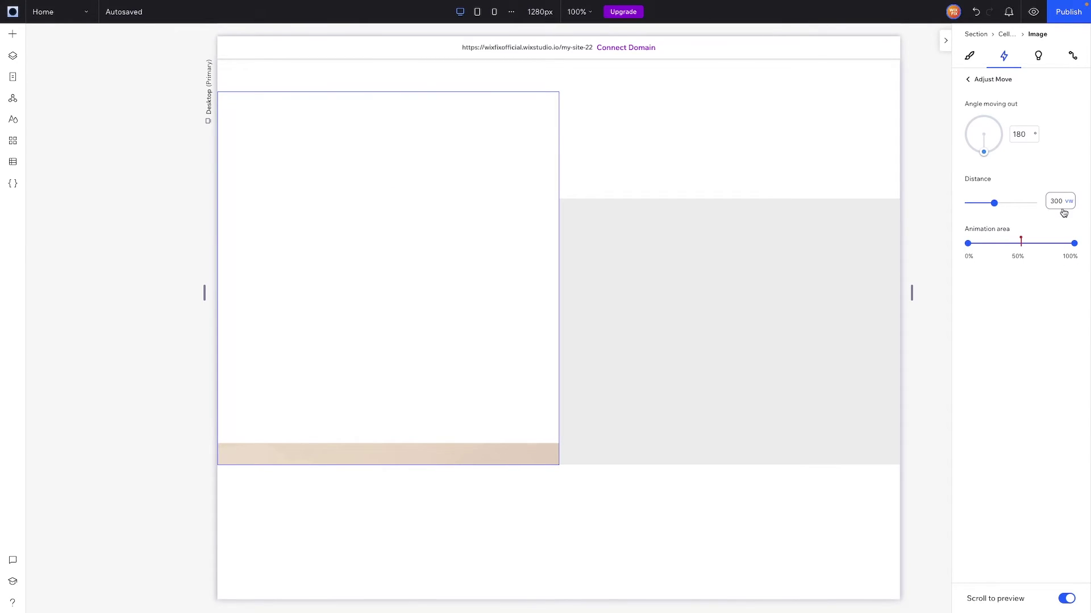
key(BackSpace)
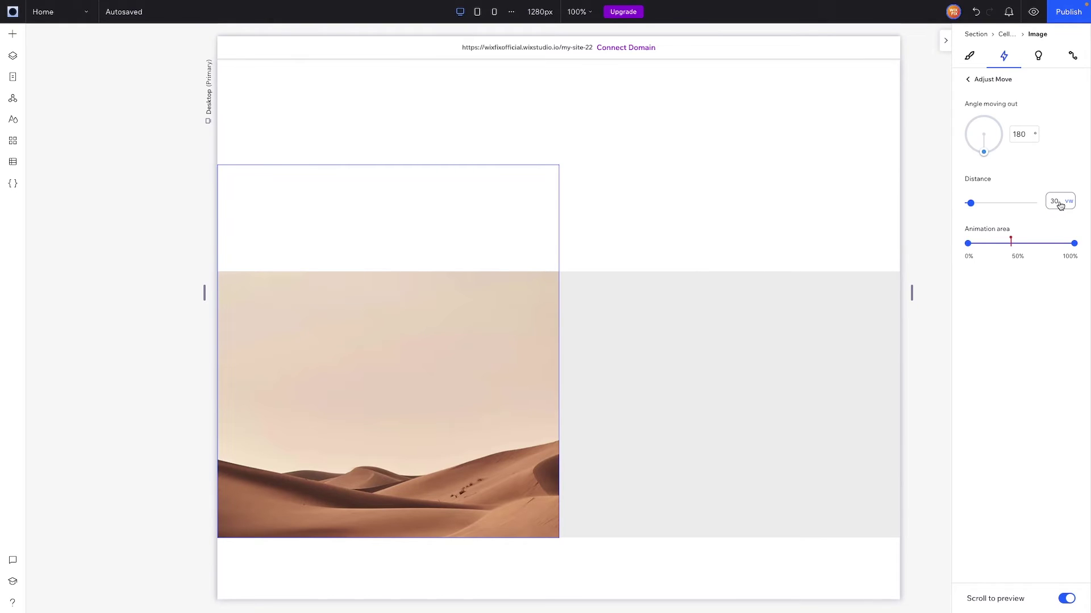
- Set the desert image's top margin to -30vw and preview the site
click(969, 55)
scroll(986, 318, down, 2)
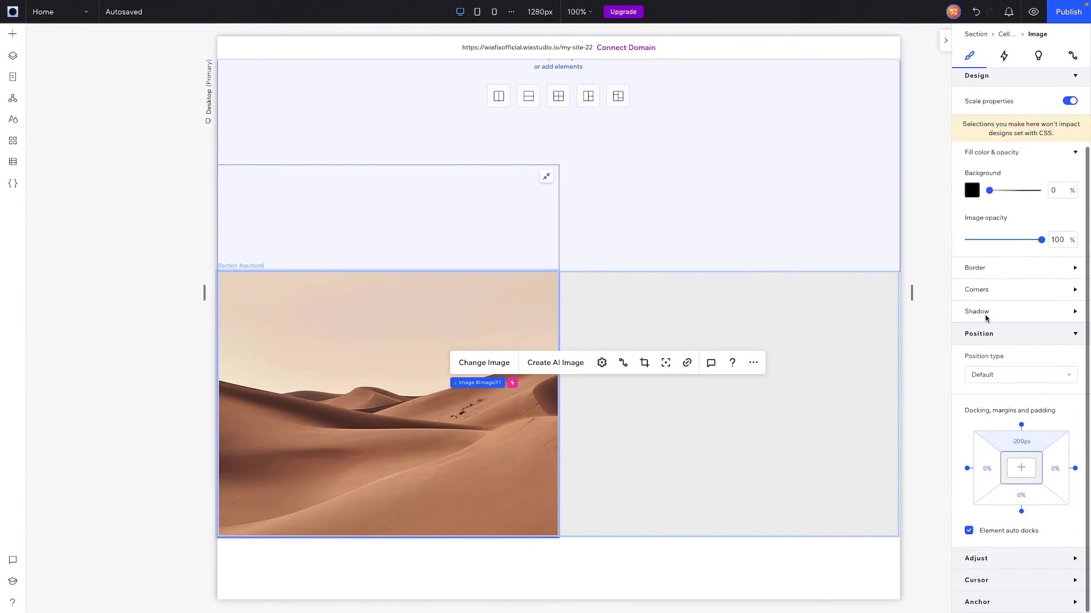
click(1023, 448)
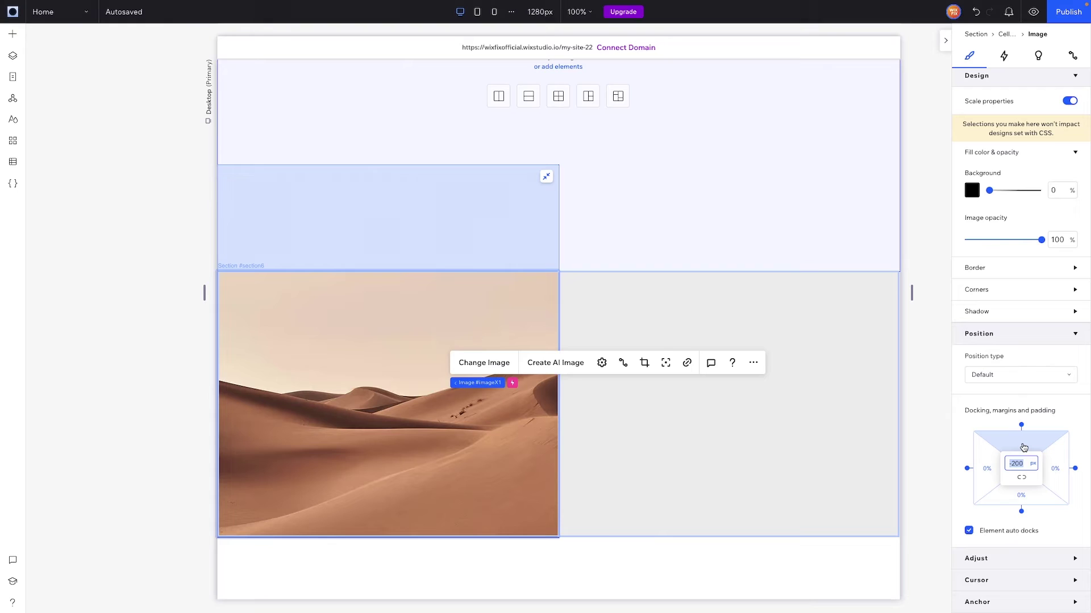
text(-3)
text(0vw)
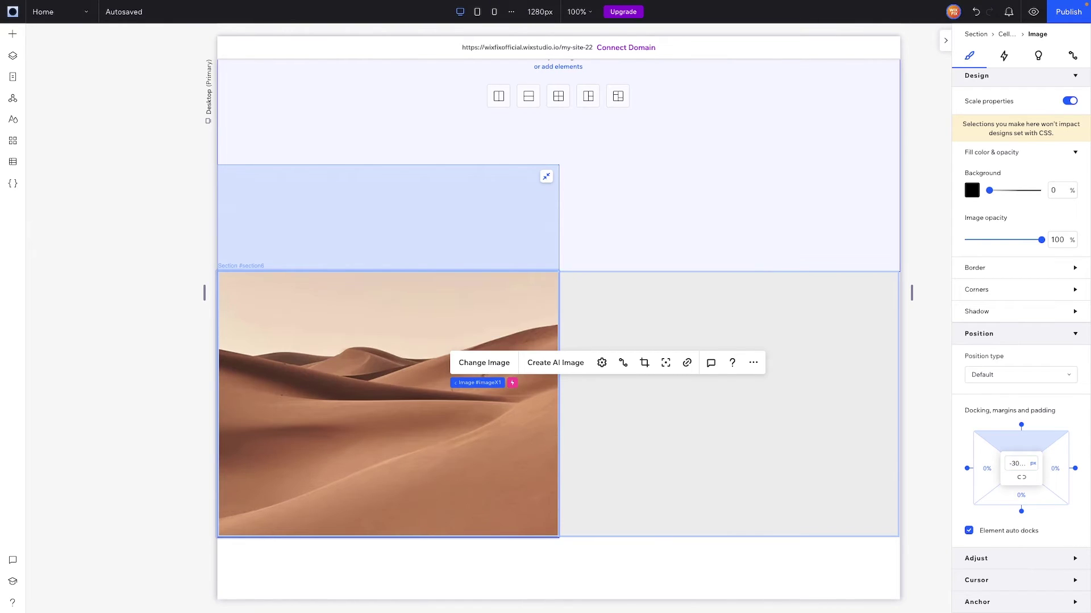
key(Return)
click(1033, 11)
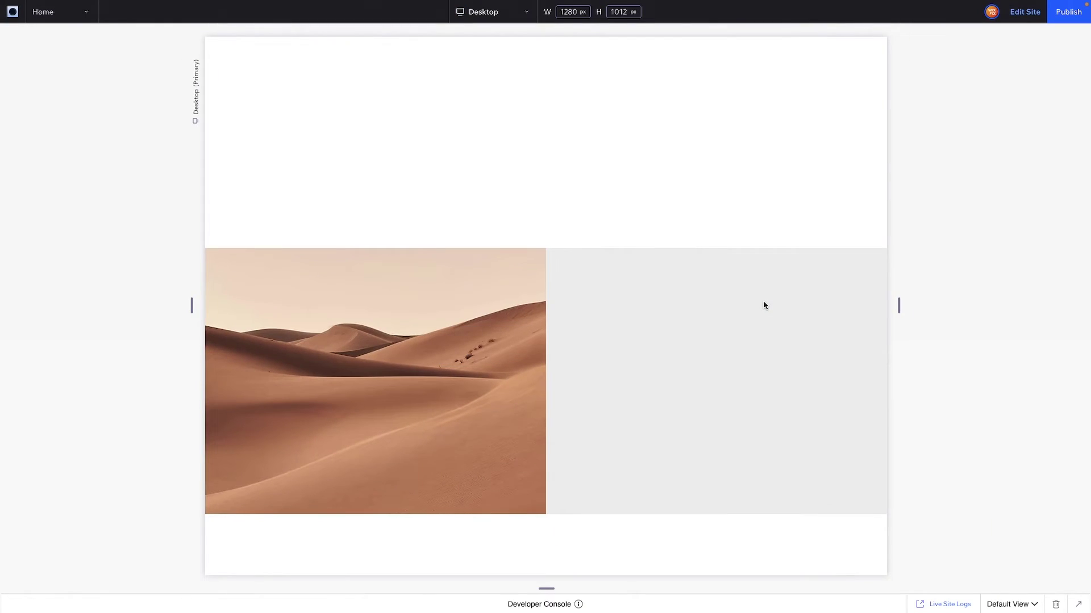
- Scroll the preview up and down to watch the desert image's parallax movement
scroll(764, 305, down, 3)
scroll(764, 305, down, 1)
scroll(764, 306, up, 6)
scroll(763, 306, down, 6)
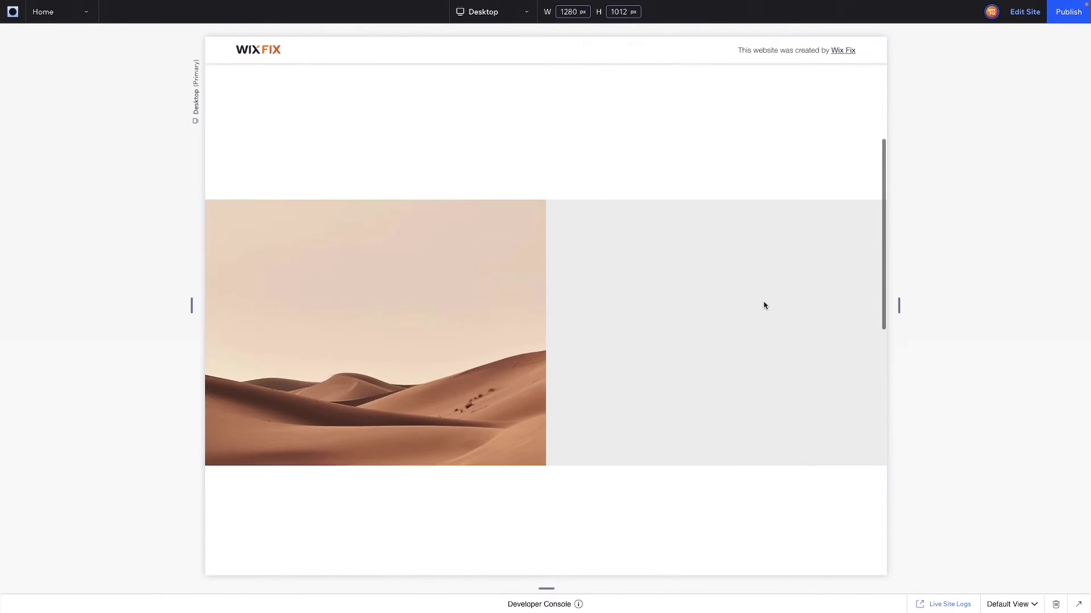
scroll(764, 306, up, 5)
scroll(764, 305, down, 3)
scroll(764, 306, down, 3)
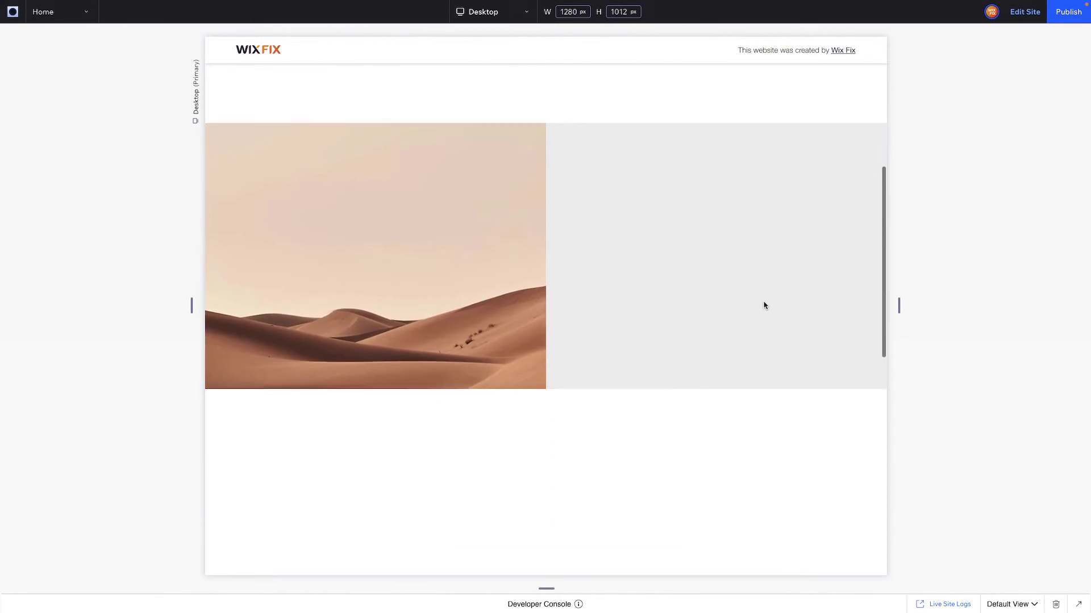
scroll(764, 306, up, 2)
scroll(764, 306, down, 1)
scroll(764, 305, up, 1)
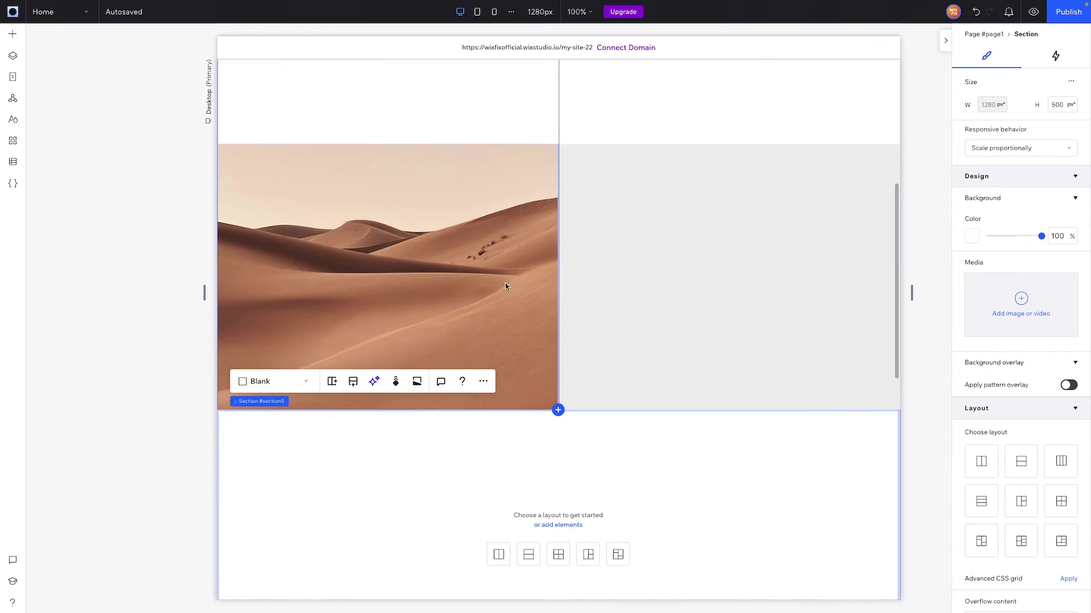
- Drop a second desert image (290 × 194 px) from Add Elements into the blank section below
scroll(666, 316, down, 5)
click(13, 34)
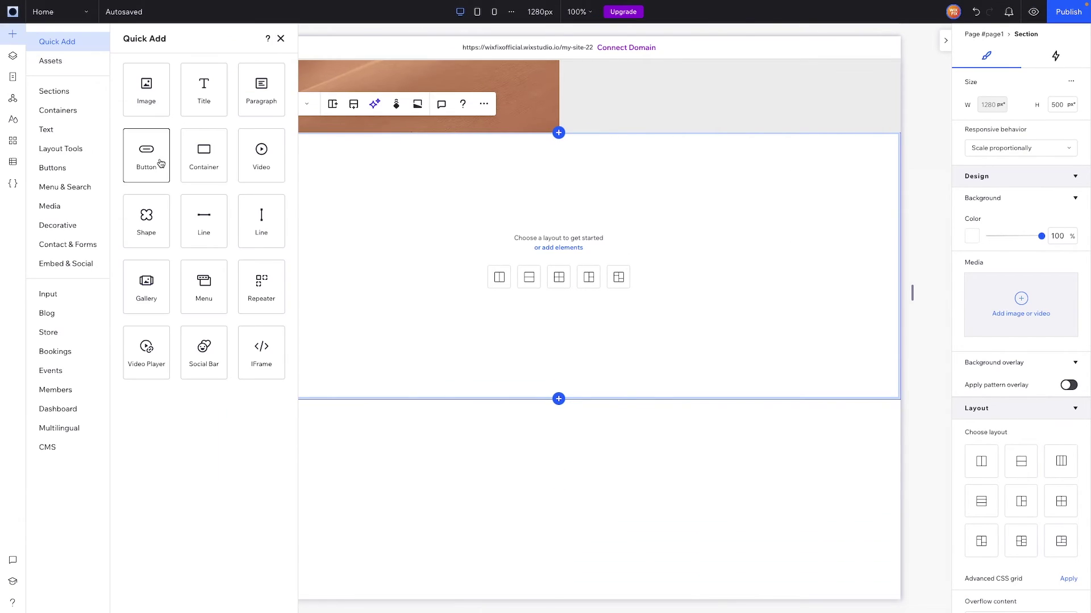
drag(140, 101, 698, 238)
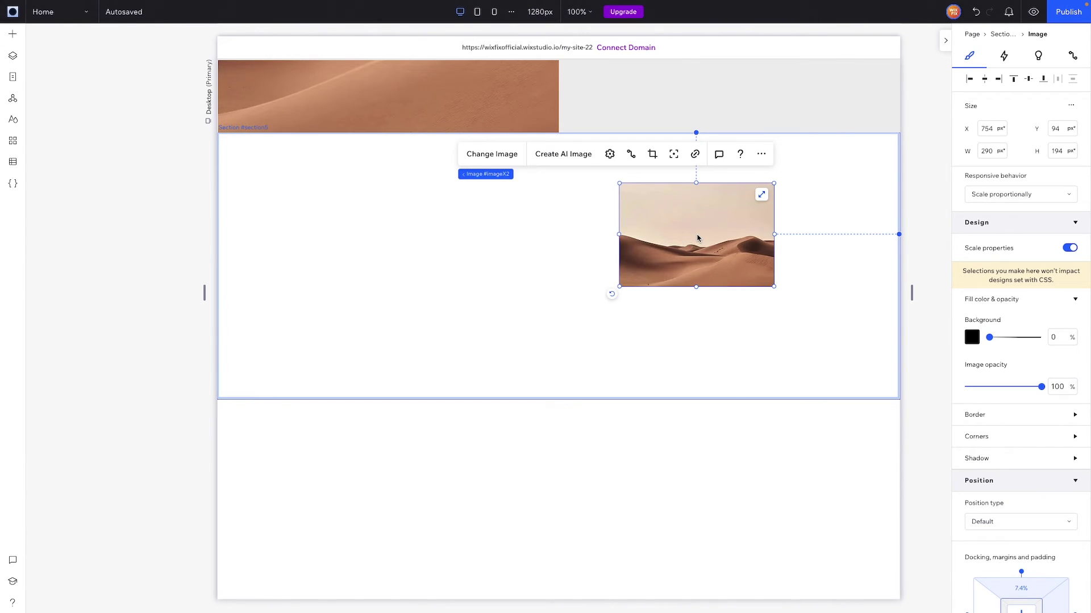
- Give the new image a Scroll-triggered Move animation that starts from its design position
click(1004, 57)
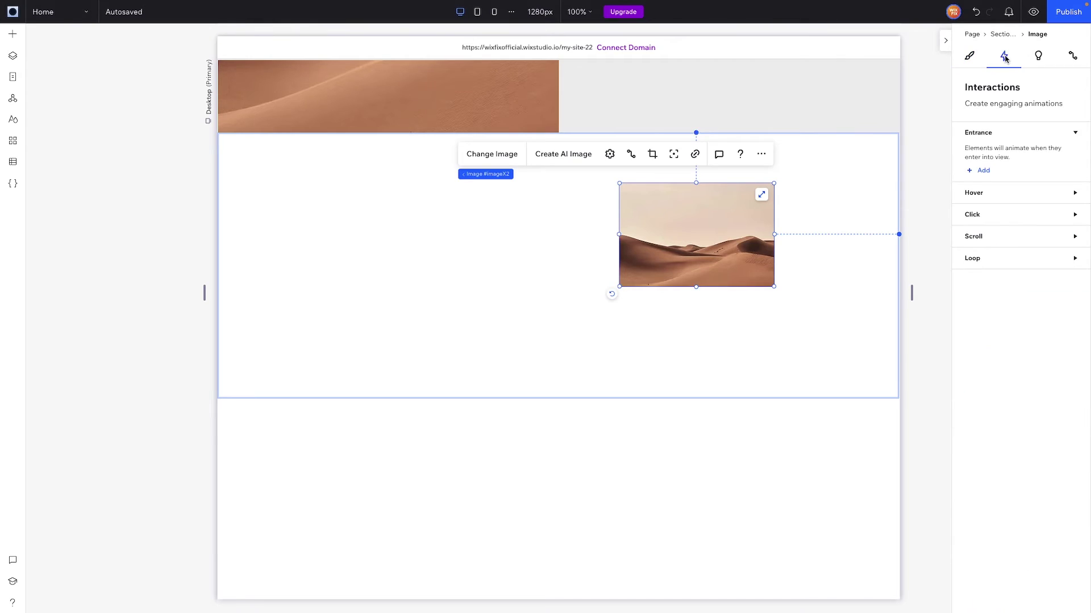
click(980, 238)
click(983, 265)
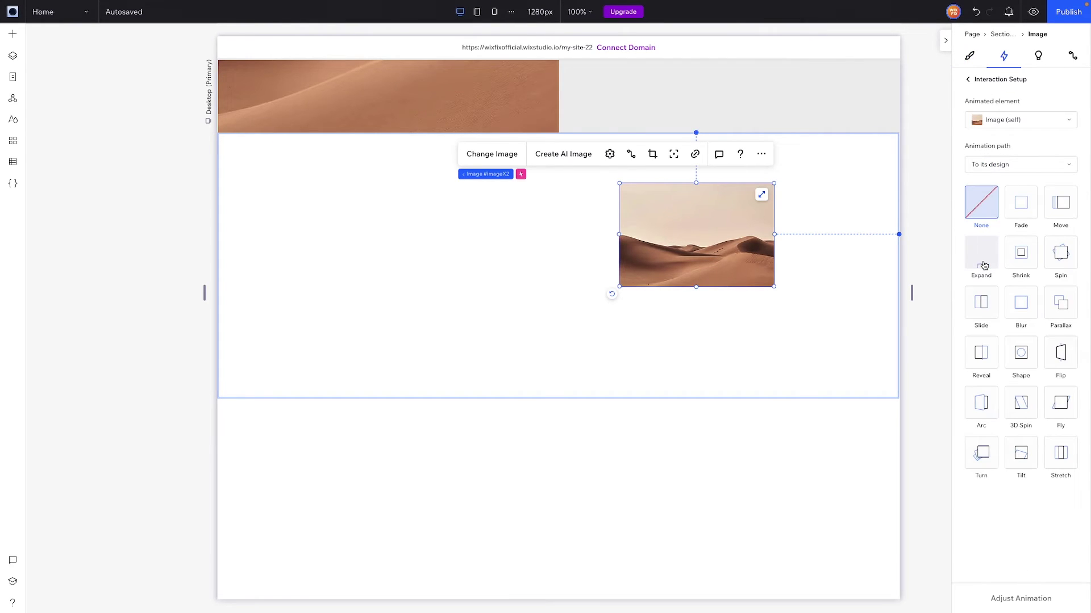
click(1061, 214)
click(992, 164)
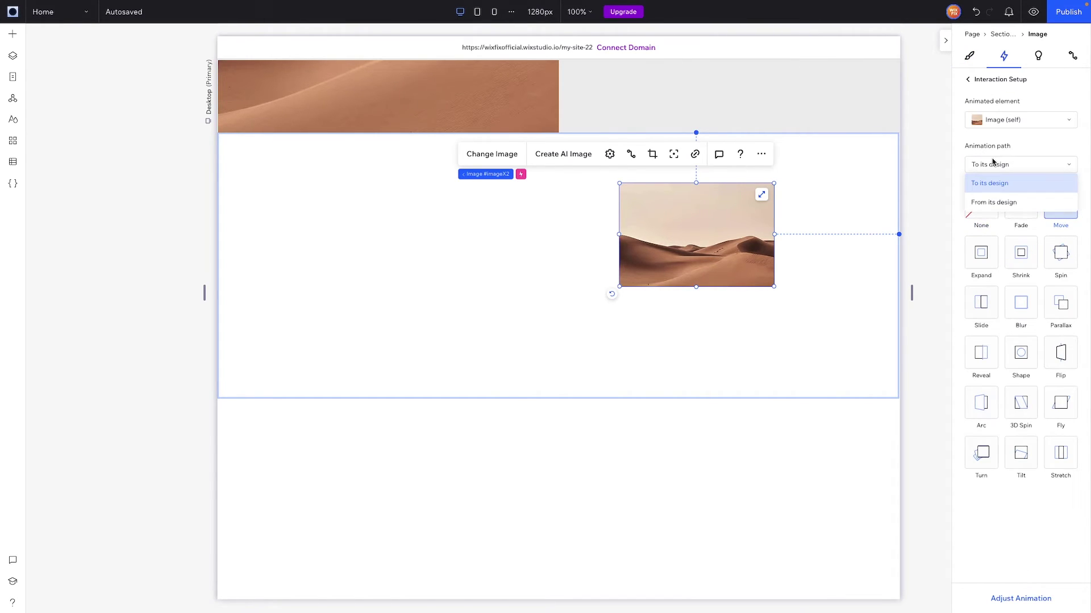
click(994, 204)
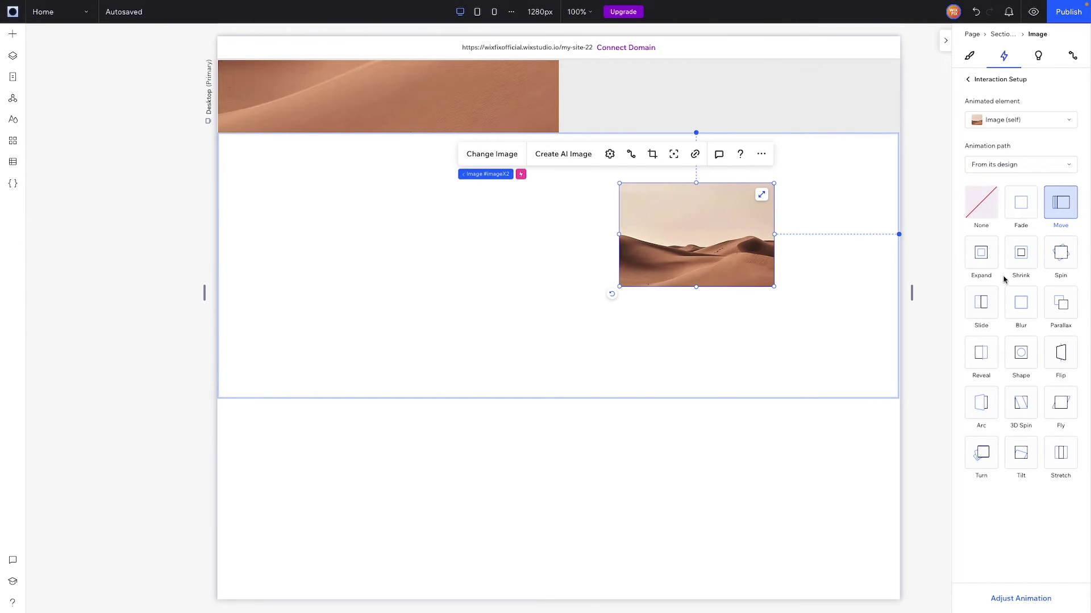
- Set the Move animation to a 180° angle and 20 vw distance, starting at 0%
click(1013, 598)
double_click(1023, 134)
text(180)
double_click(1060, 203)
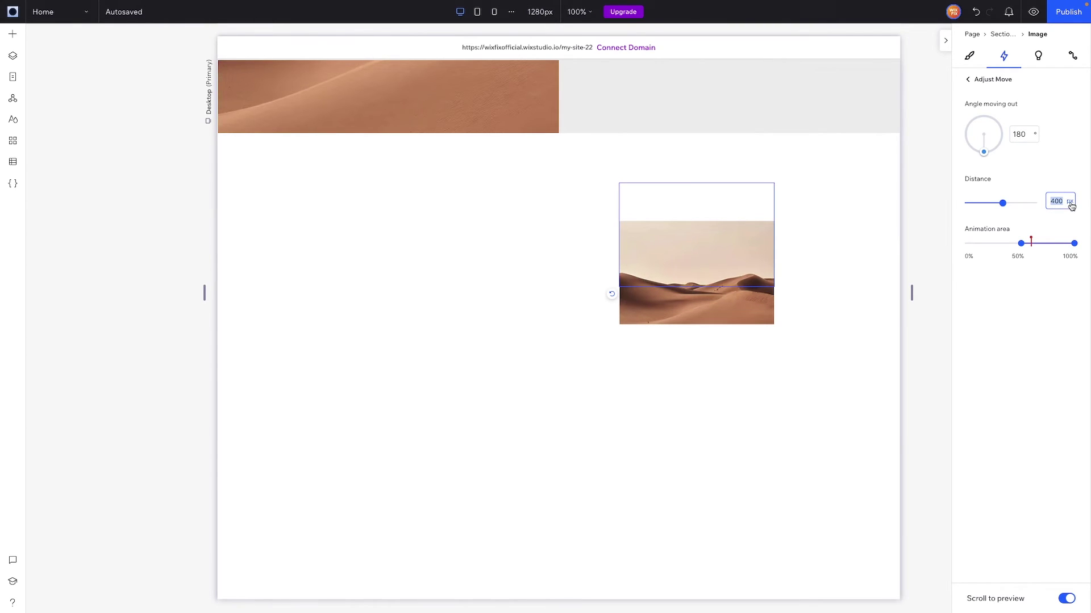
text(10)
key(Return)
double_click(1059, 203)
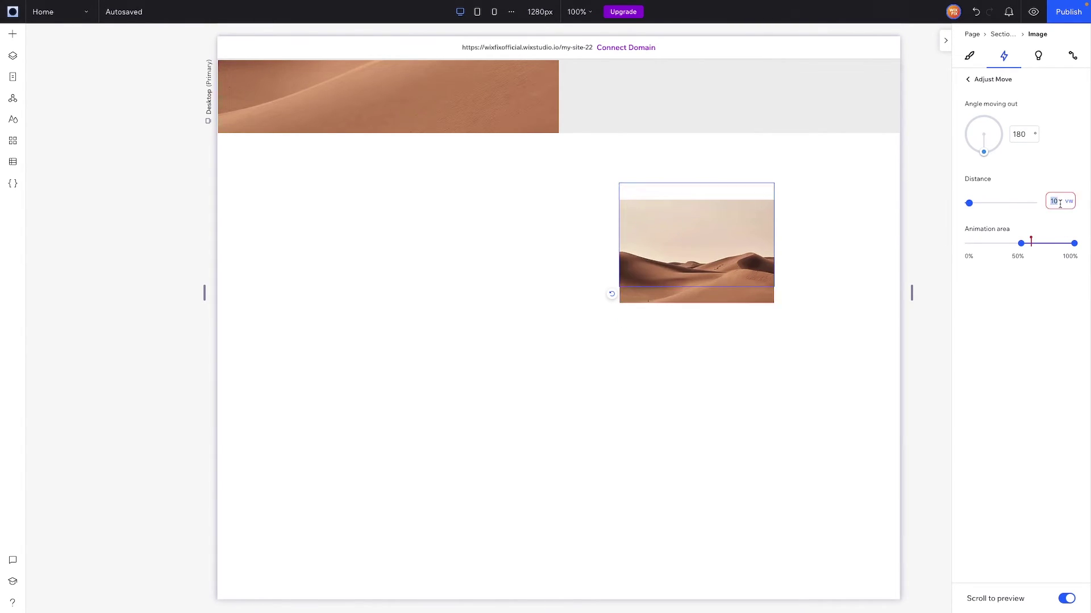
text(20)
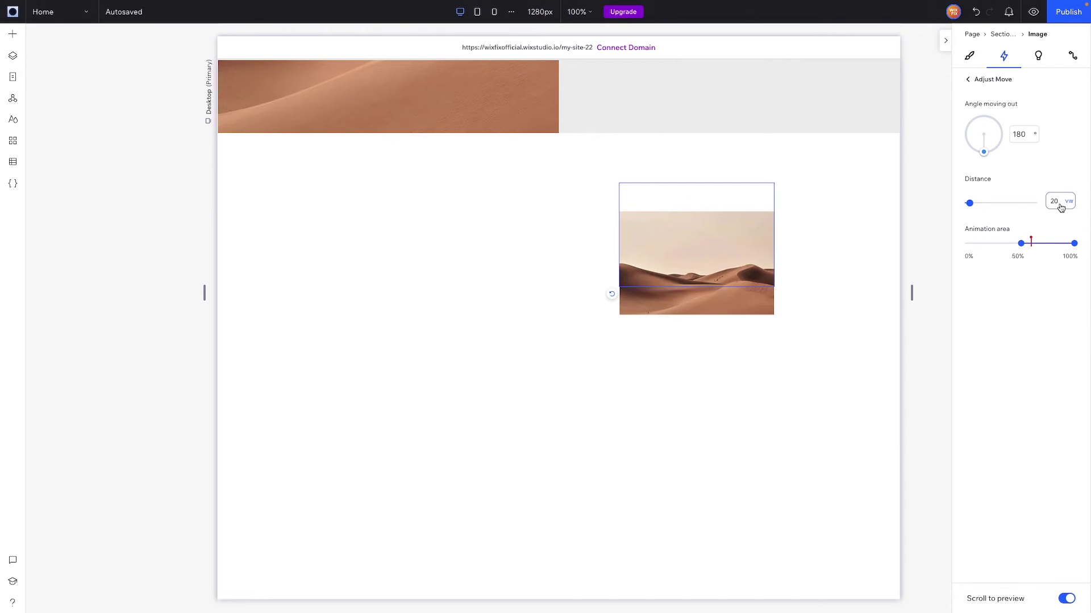
key(Return)
drag(1021, 245, 944, 253)
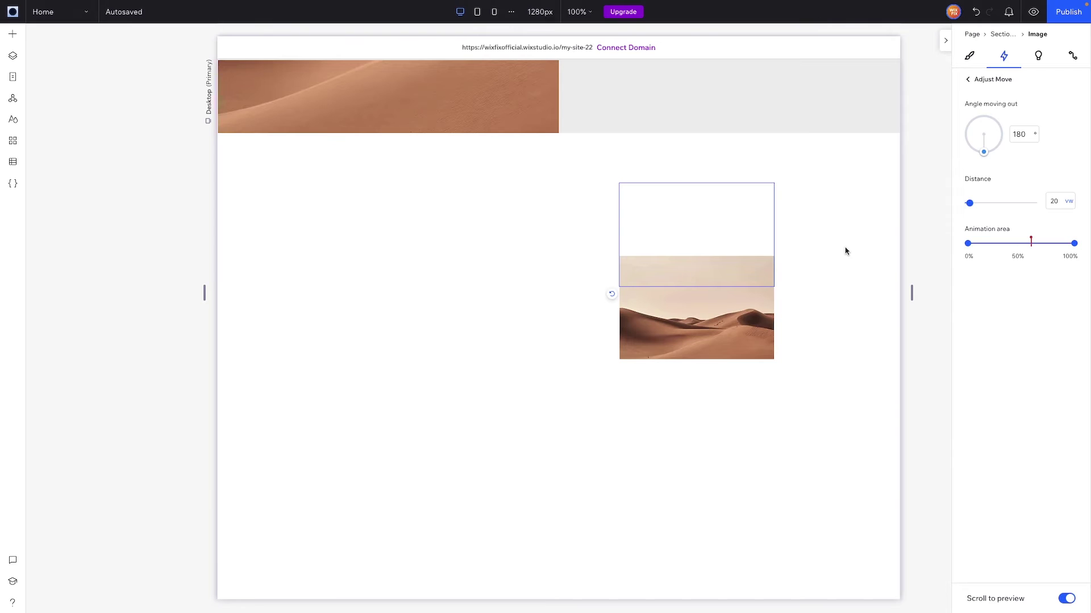
- Preview the site and scroll up and down to watch the desert image shift
key(ctrl+shift+p)
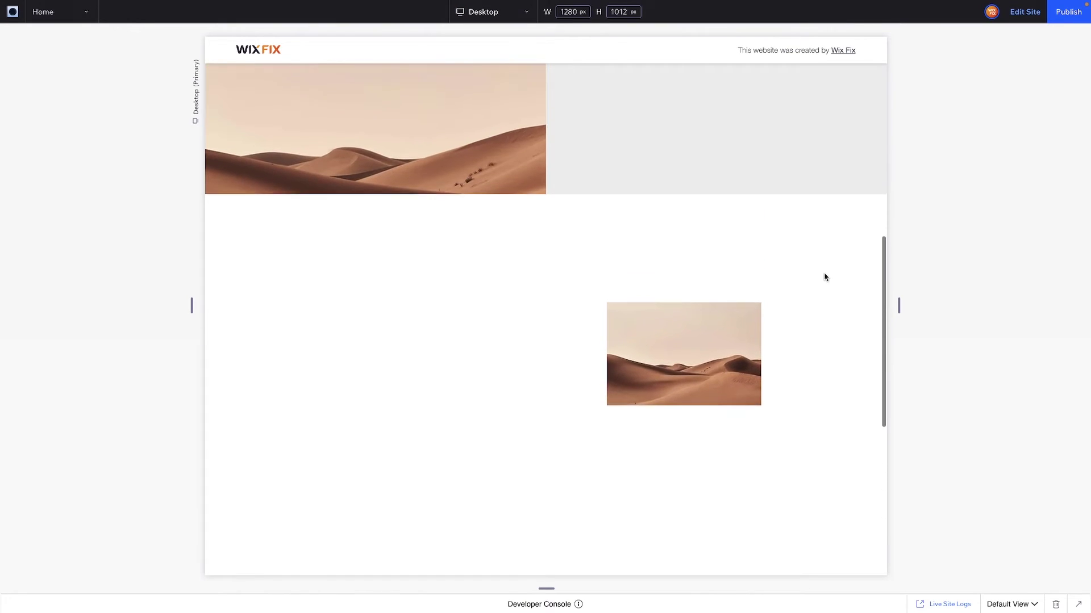
scroll(825, 277, down, 3)
scroll(825, 276, up, 2)
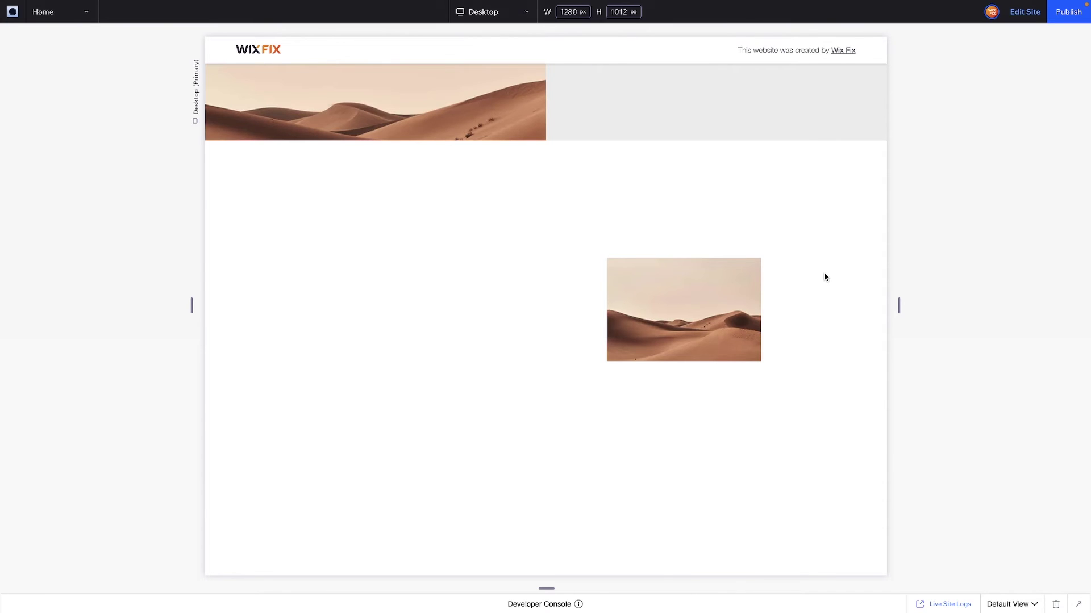
scroll(825, 277, down, 2)
scroll(825, 277, up, 2)
scroll(826, 276, down, 2)
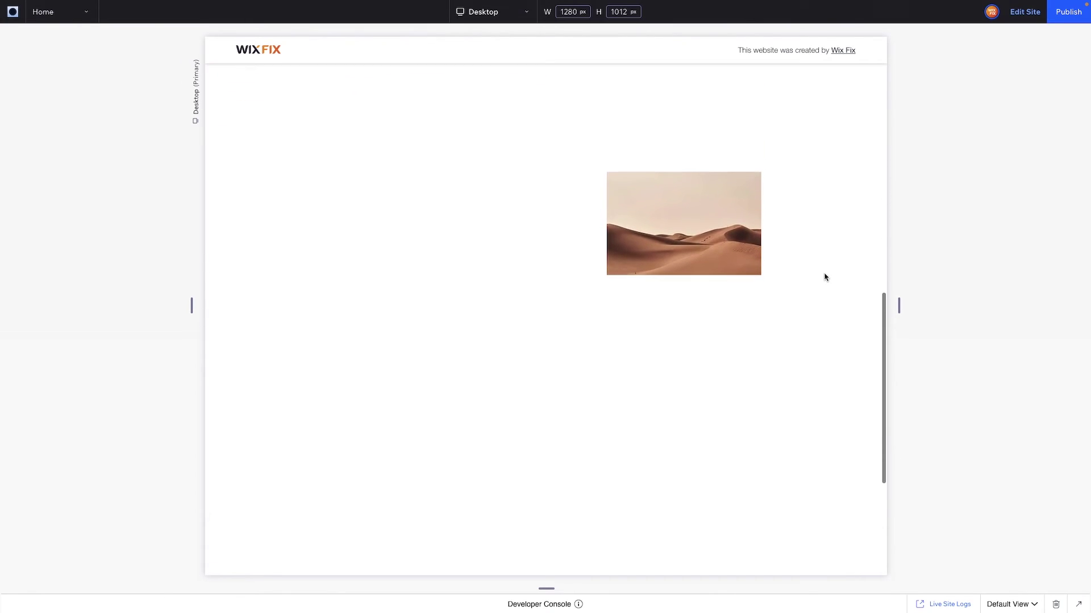
- Back in the editor, set the desert image inside its container to Stretch
click(1024, 12)
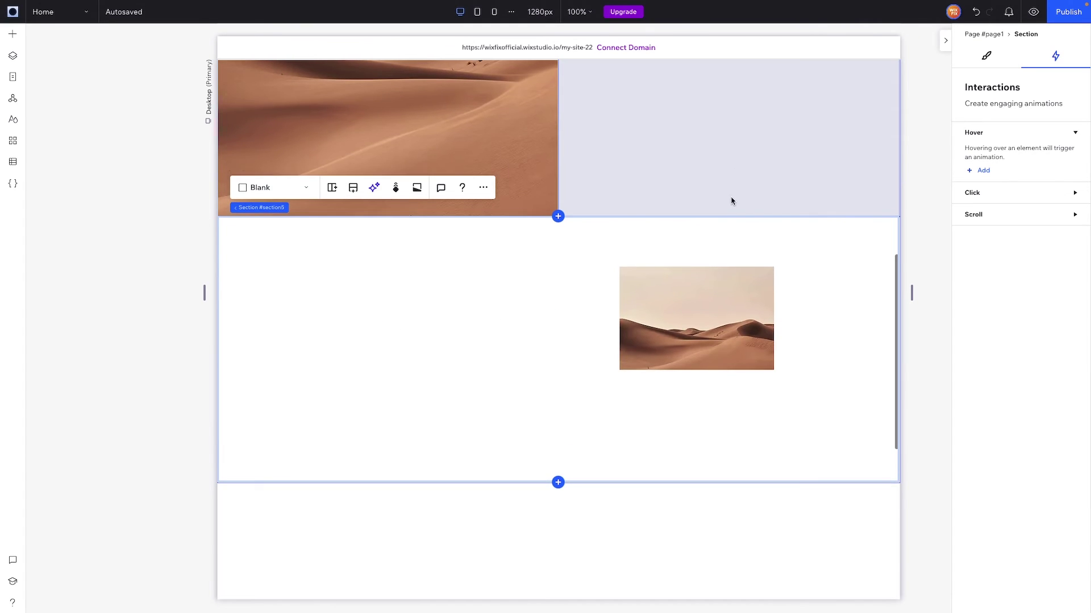
click(710, 305)
right_click(711, 305)
click(761, 173)
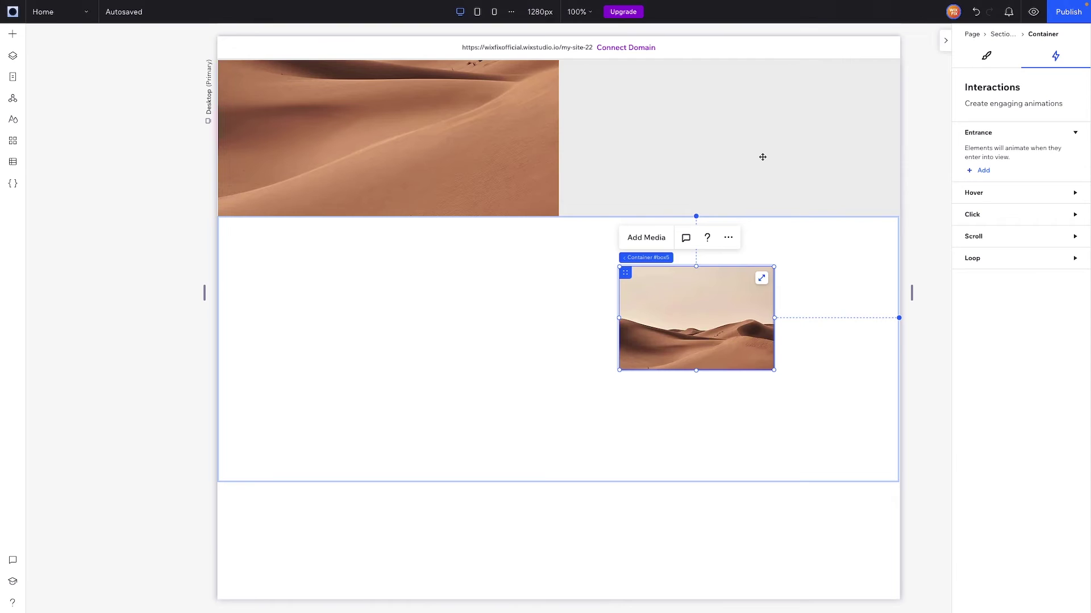
click(762, 280)
key(ctrl+z)
click(707, 297)
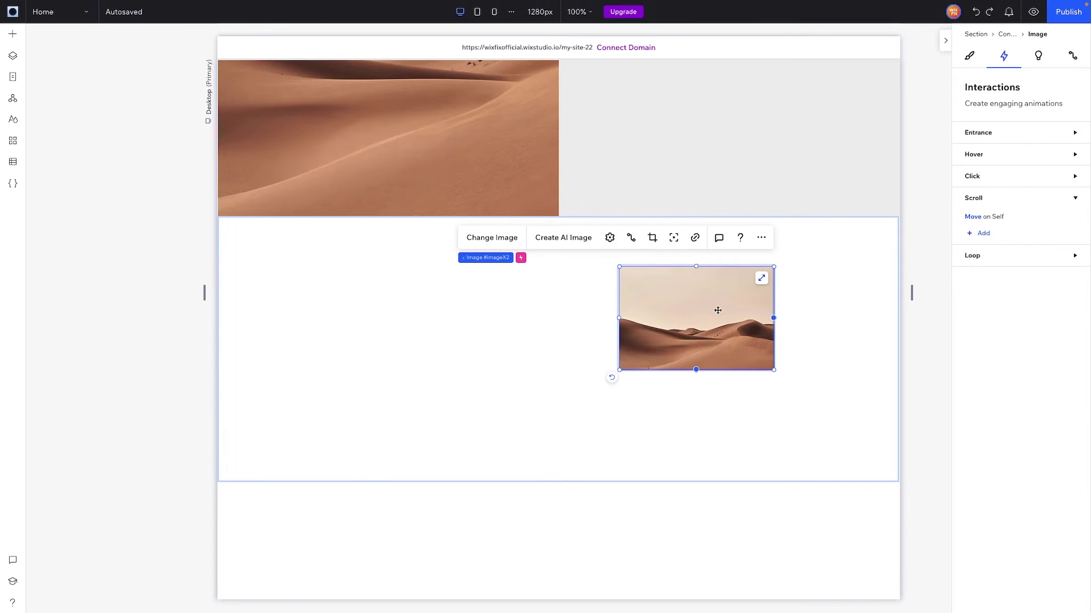
click(762, 280)
- Set the desert image's top margin to -20vw
click(969, 55)
scroll(312, 232, up, 3)
scroll(828, 448, down, 3)
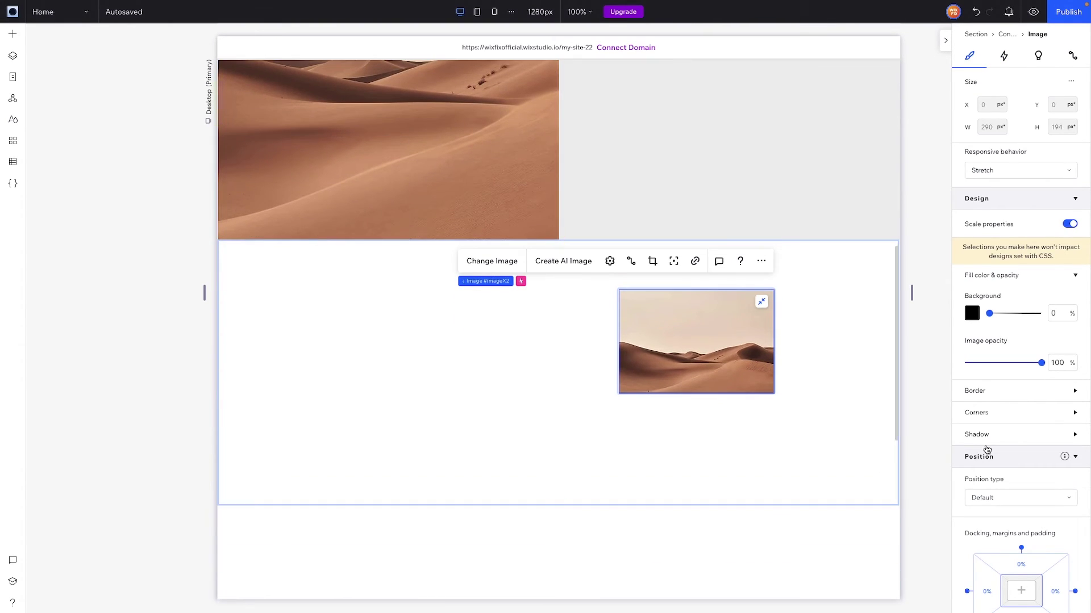
scroll(986, 452, down, 2)
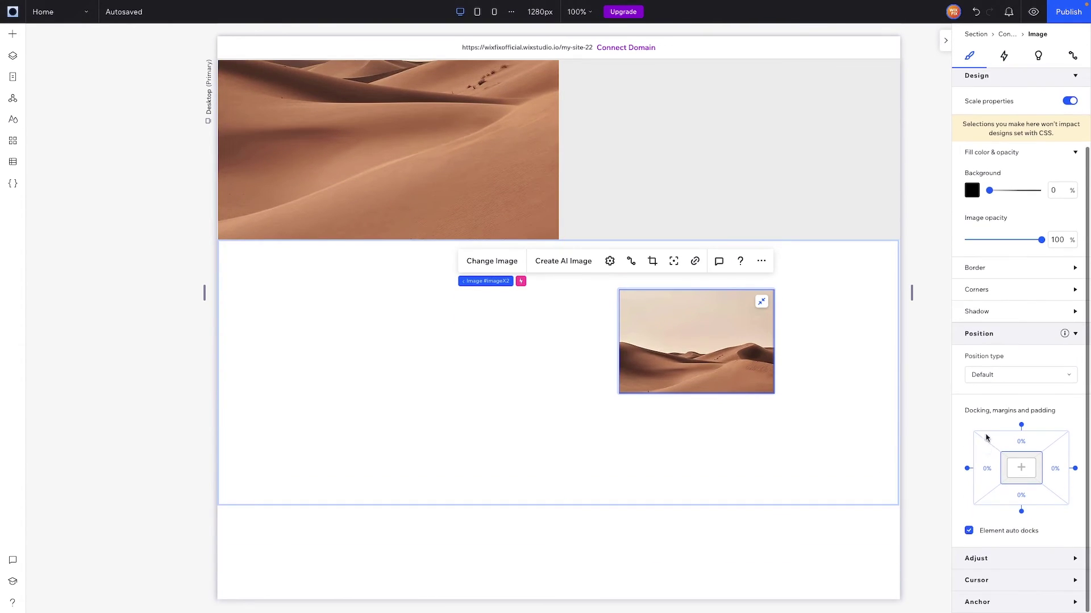
click(1029, 447)
key(BackSpace)
text(-20vw)
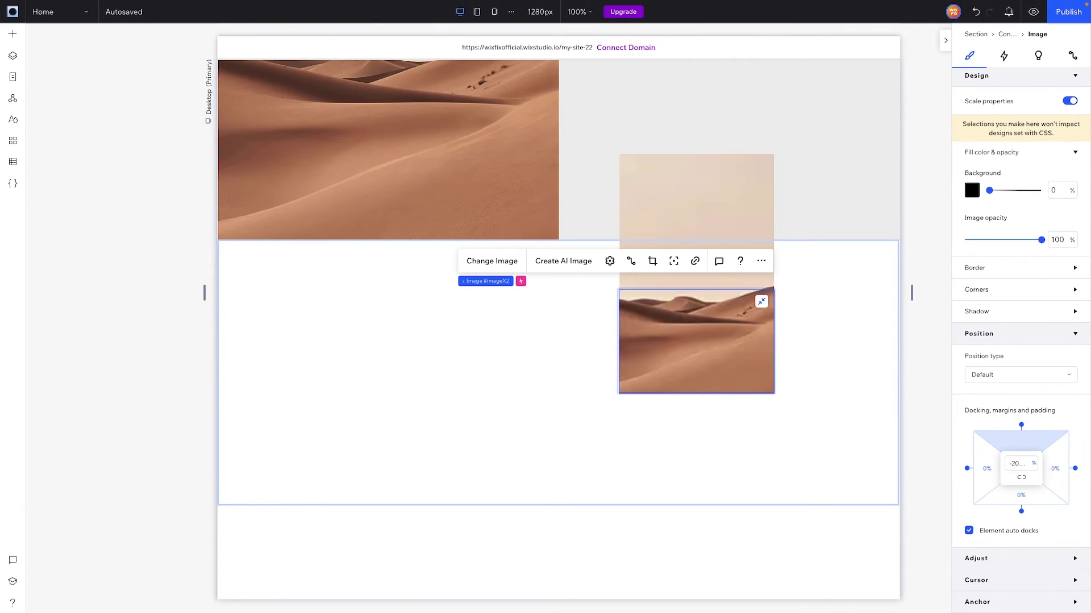
click(629, 307)
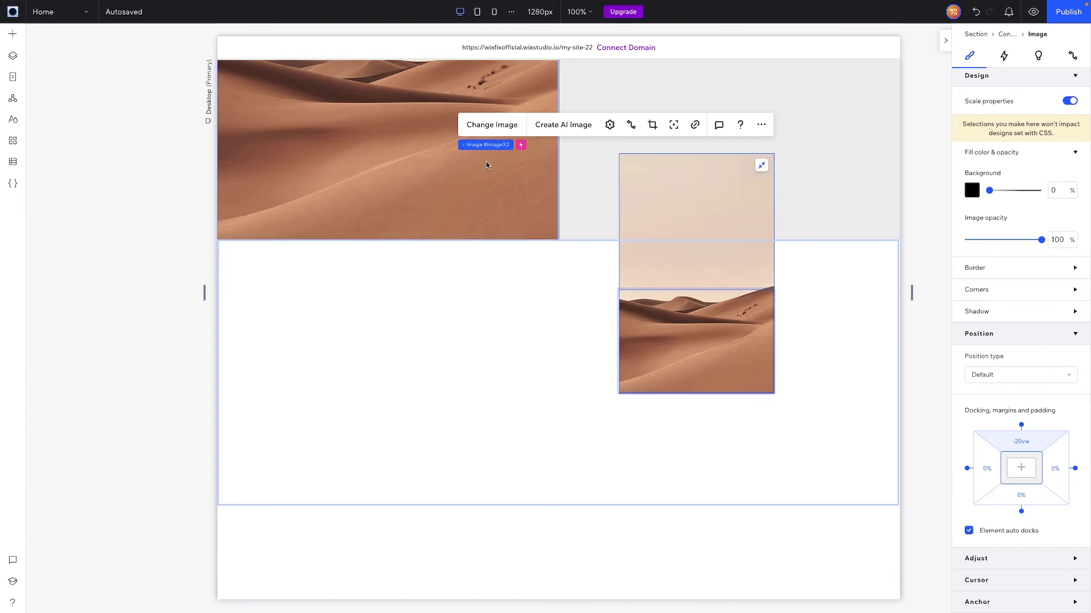
- Set the image's container to hide overflowing content
click(498, 147)
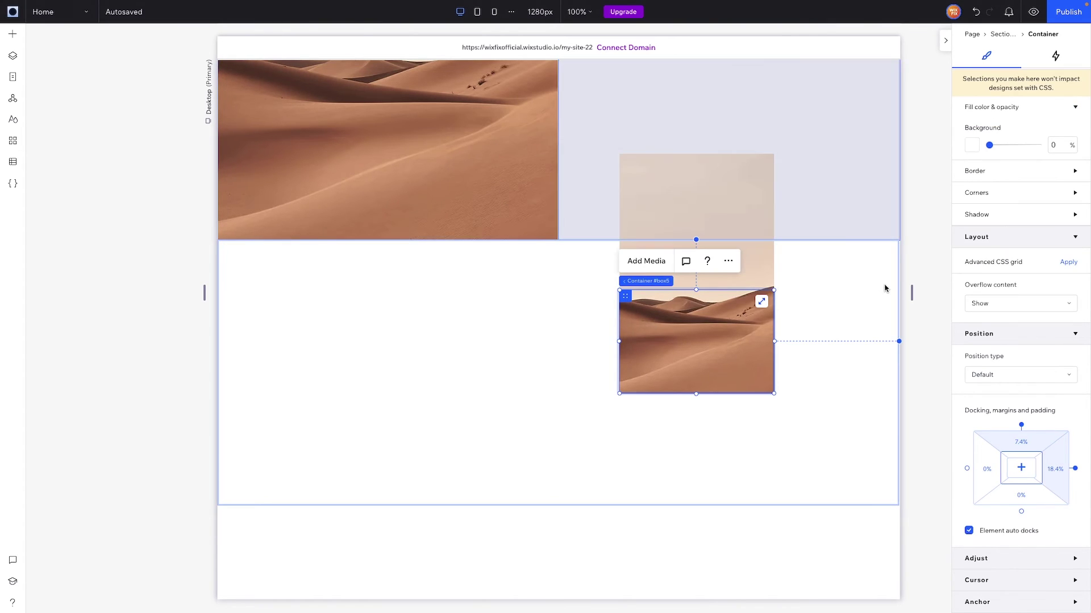
click(1005, 308)
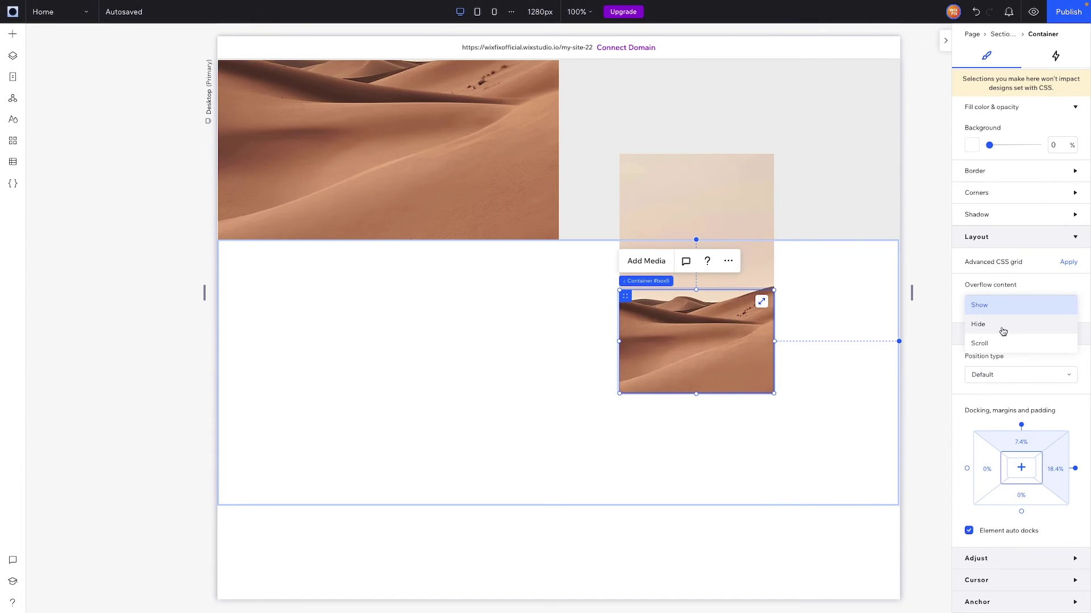
click(1001, 331)
- Preview the page and scroll to check the image's overflow and movement
click(1033, 11)
scroll(871, 359, up, 3)
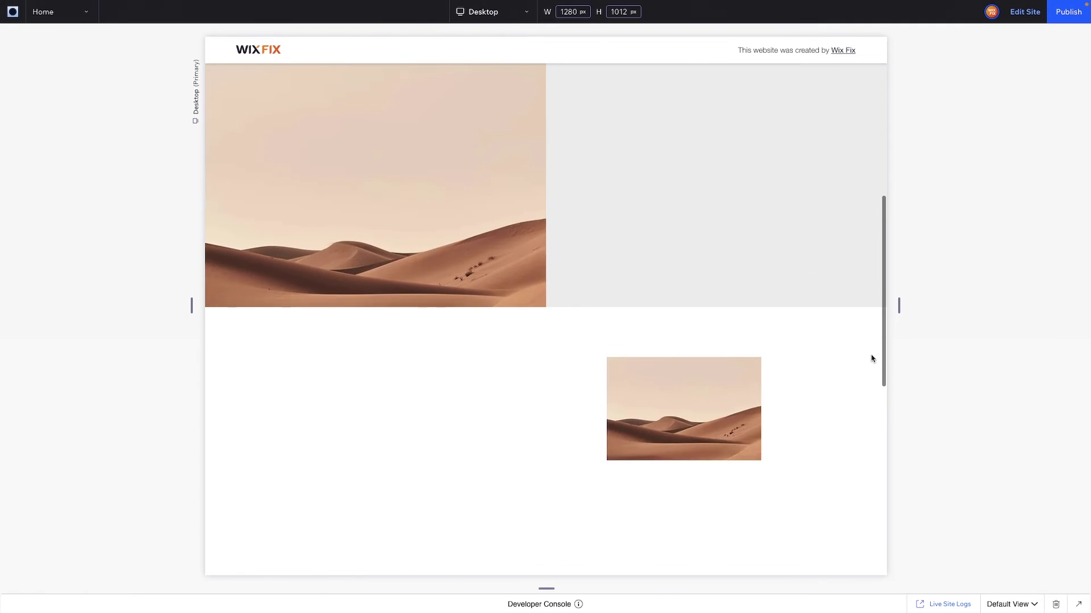
scroll(872, 359, down, 3)
scroll(776, 254, up, 5)
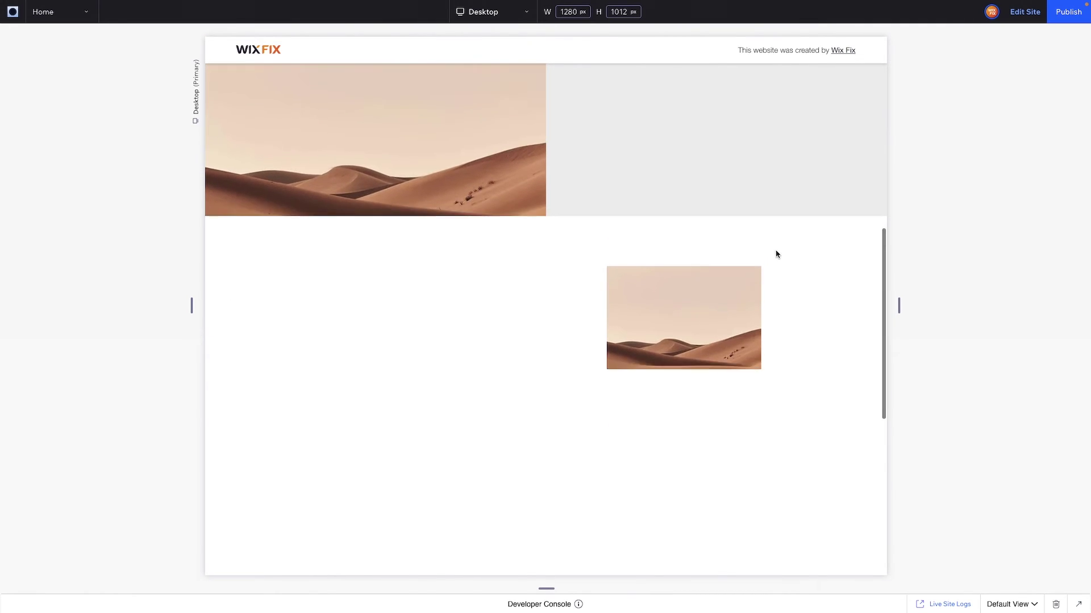
scroll(776, 253, down, 2)
scroll(776, 254, down, 2)
scroll(777, 254, up, 5)
- Back in the editor, give all four corners of the desert image a 24 px radius
scroll(776, 254, down, 5)
click(1017, 17)
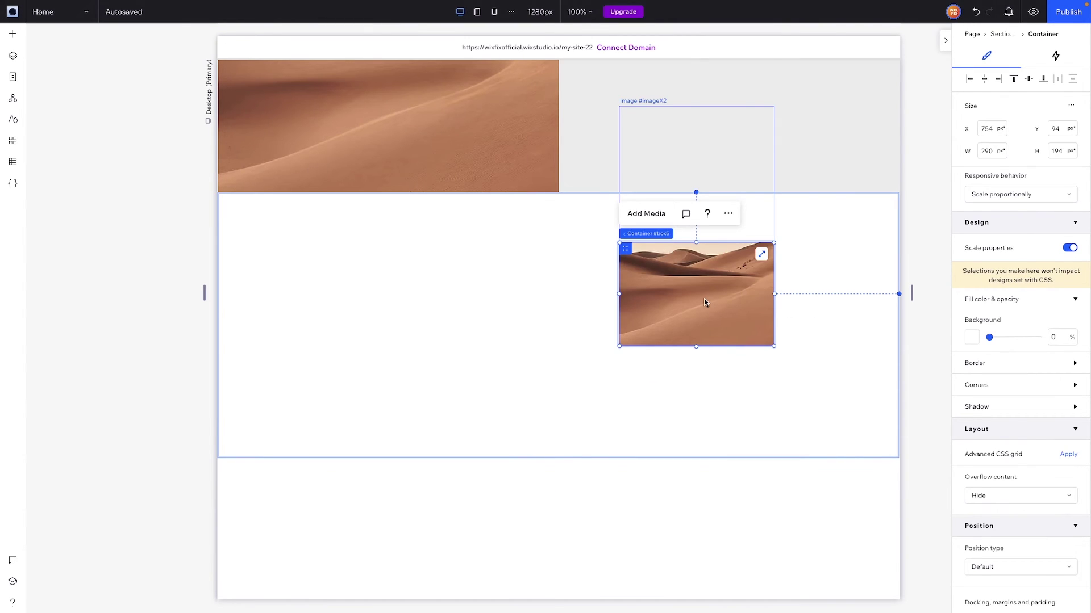
click(704, 302)
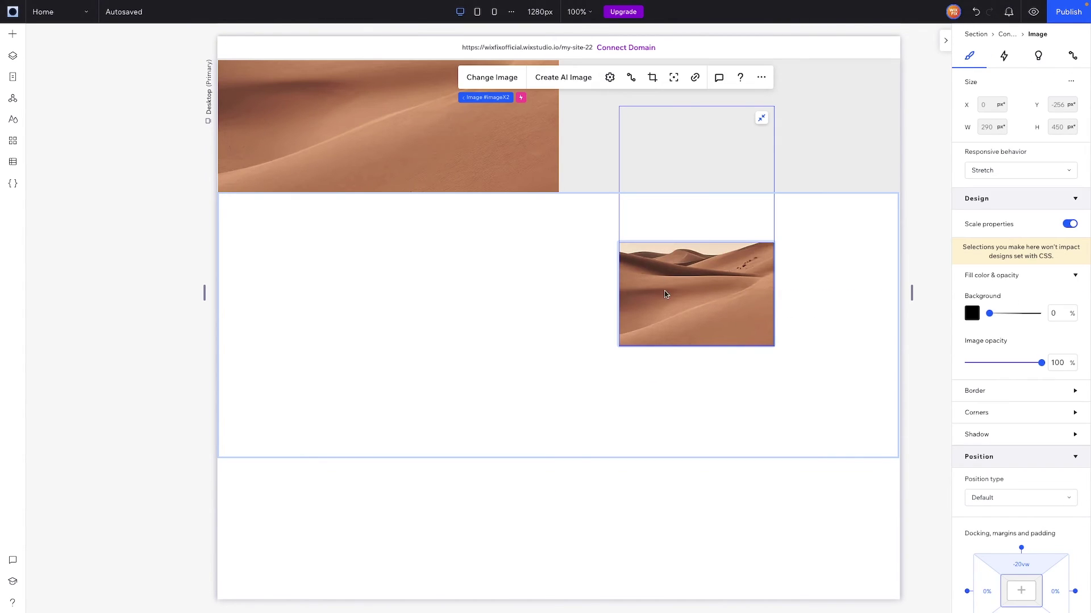
click(985, 413)
click(976, 446)
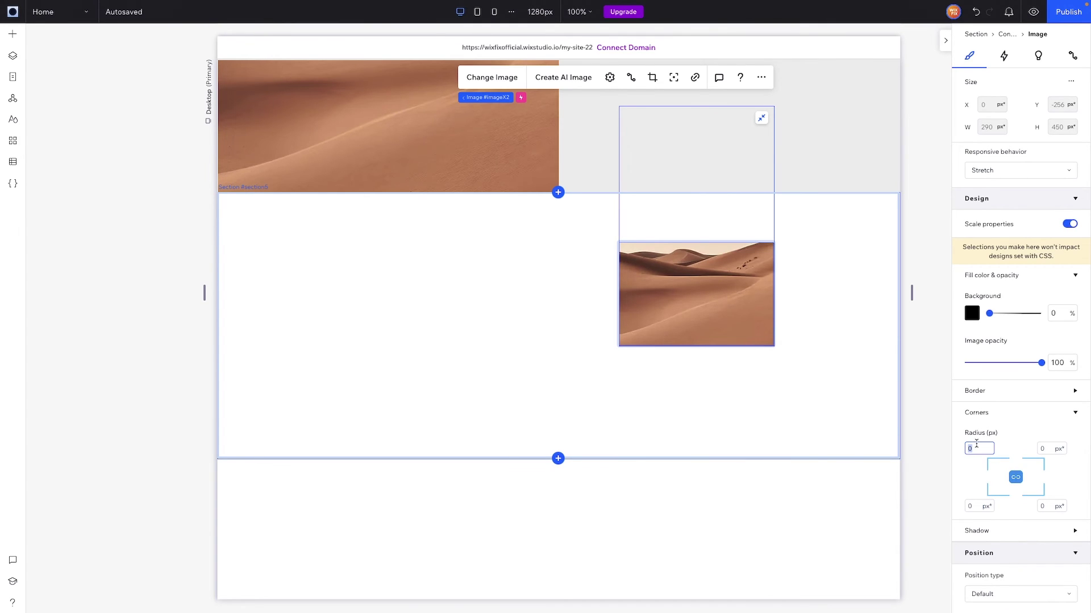
text(24)
key(Return)
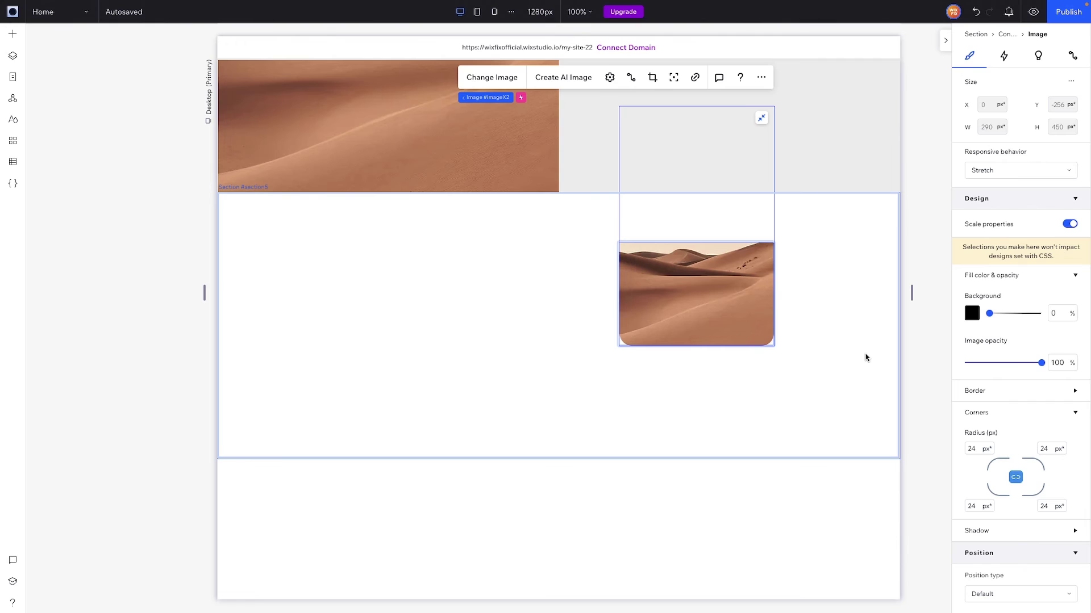
- Preview the page, scroll to inspect the rounded corners, then return to editing
click(841, 300)
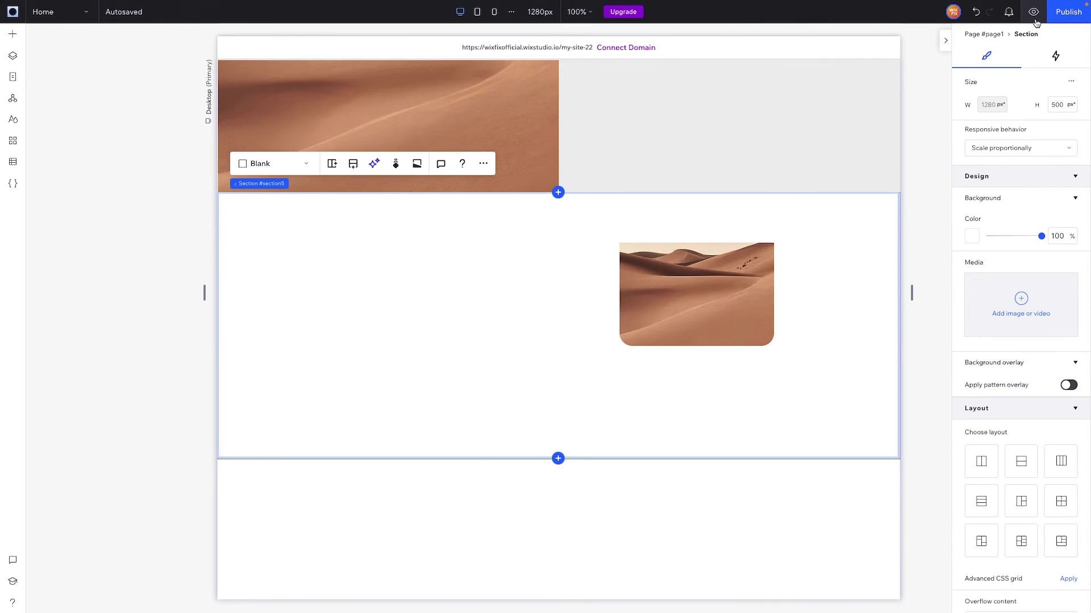
click(1033, 12)
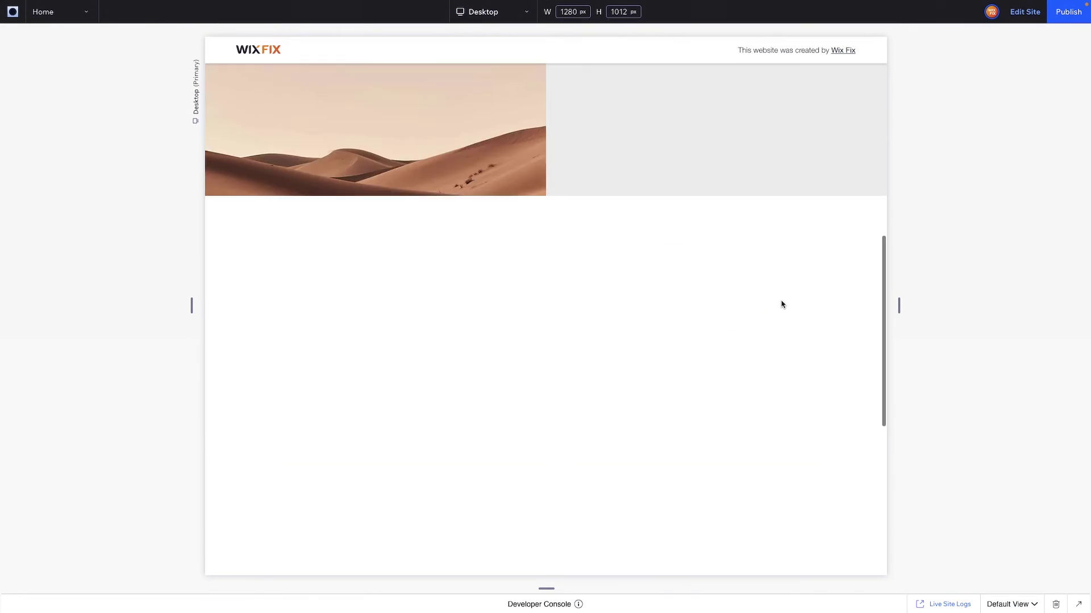
scroll(781, 304, down, 5)
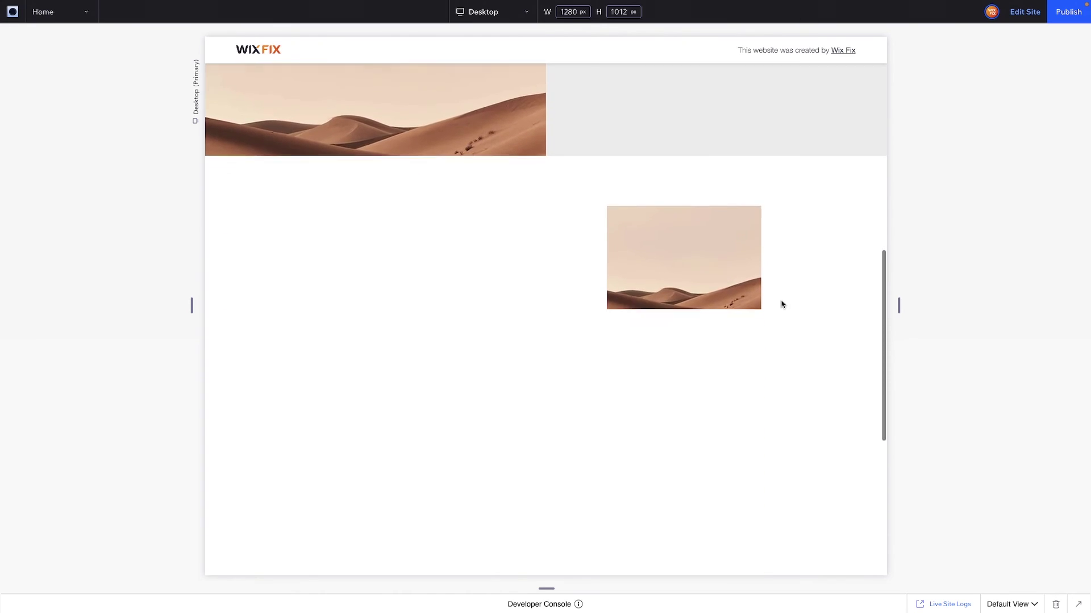
scroll(781, 304, up, 3)
scroll(781, 305, down, 3)
scroll(781, 304, up, 1)
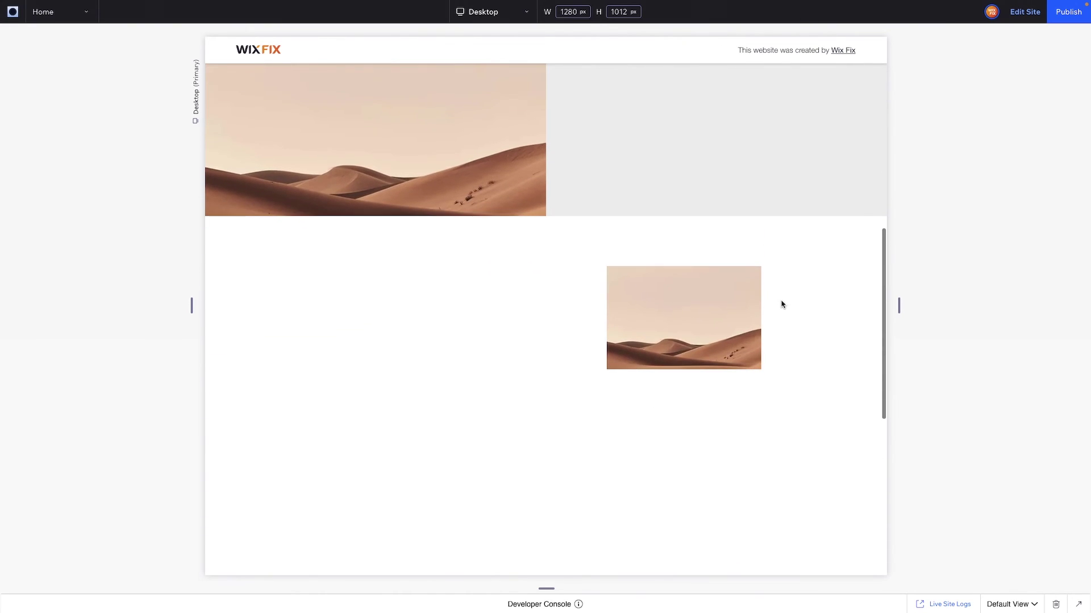
click(1025, 12)
- Reset the desert image's corner radius to 0 px for square corners
scroll(698, 344, down, 1)
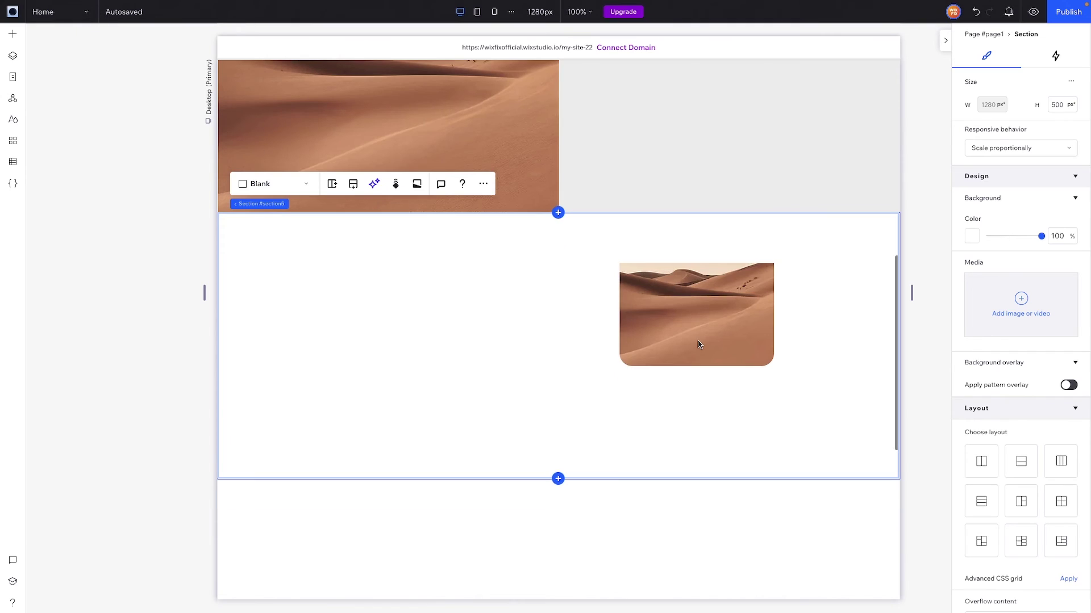
click(665, 303)
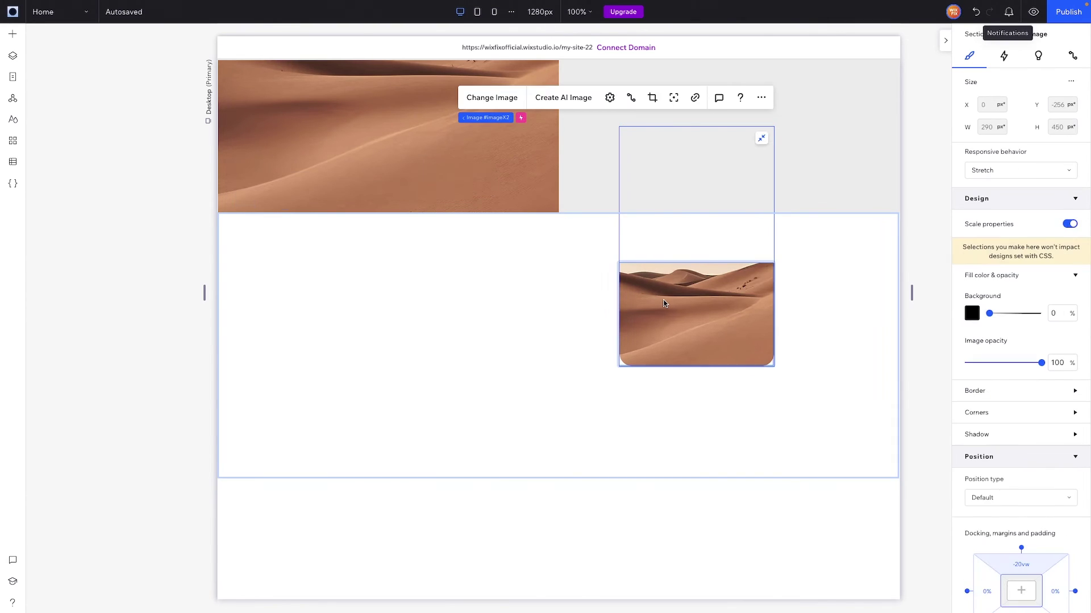
click(973, 413)
click(979, 449)
text(0)
key(Return)
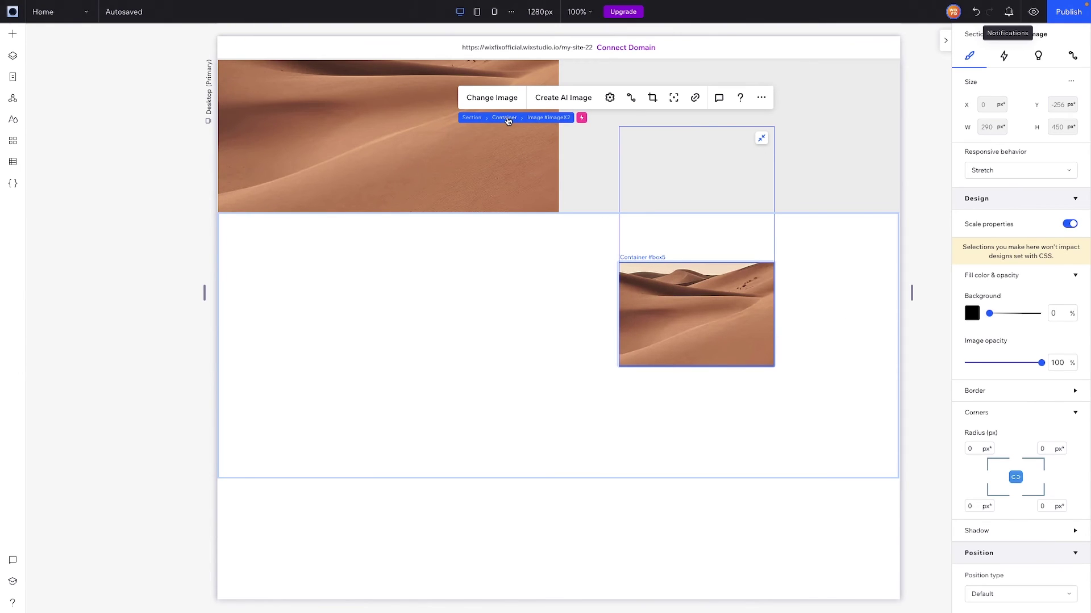
- With the container selected, add a basic shape onto the small desert image
click(507, 120)
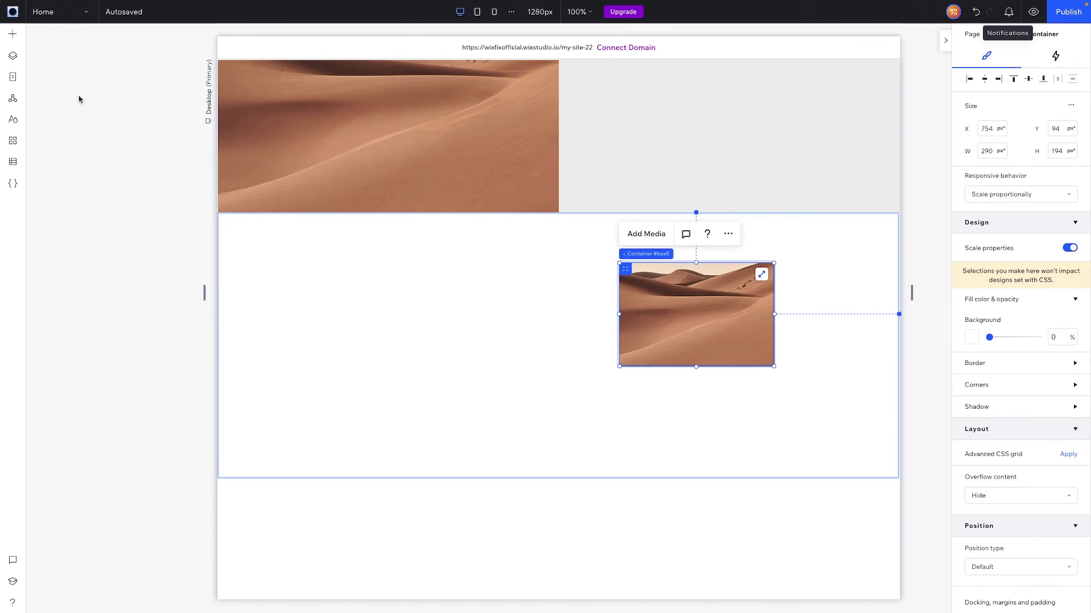
click(12, 35)
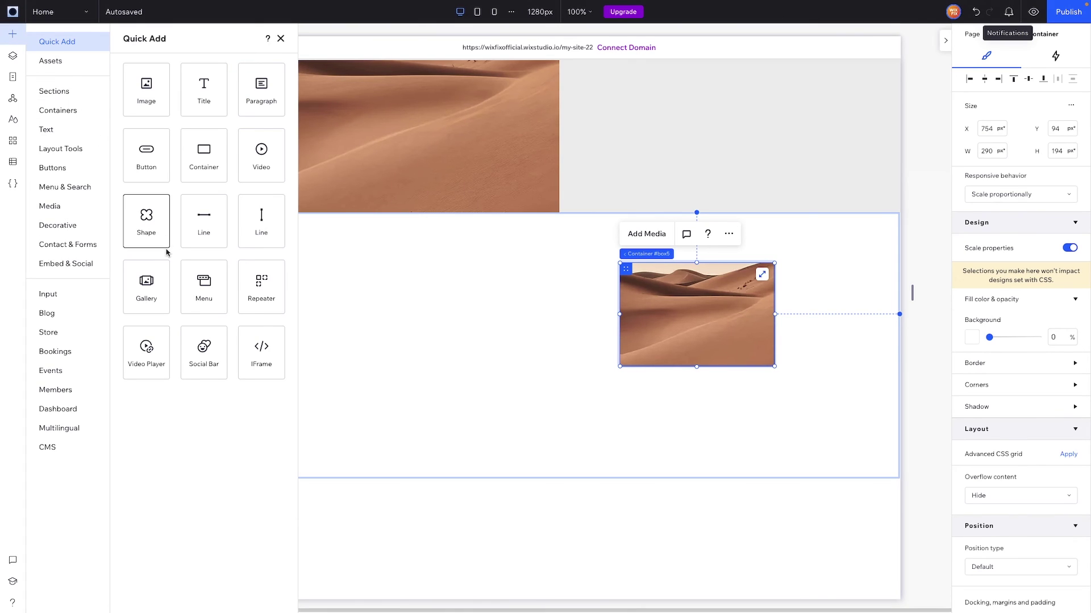
key(Escape)
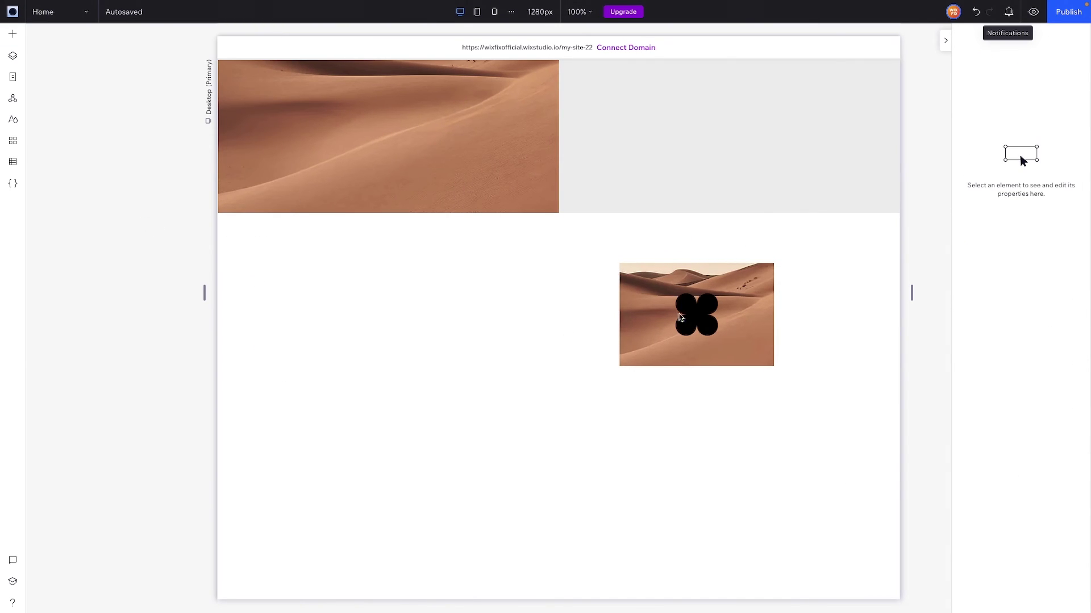
click(684, 320)
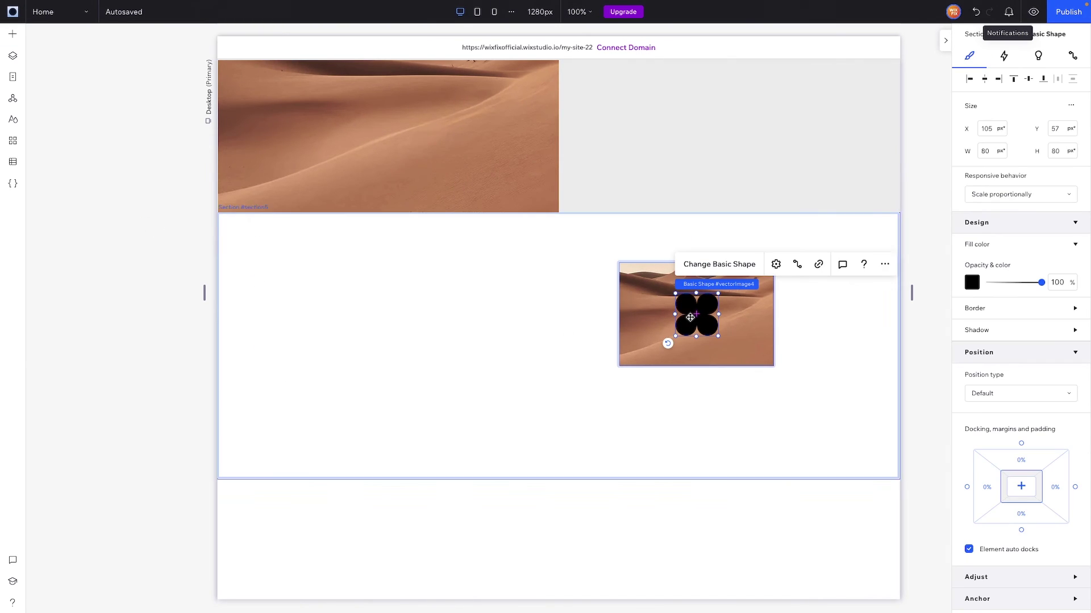
- Swap the basic shape for the Corner shape found by searching 'co'
click(710, 267)
click(323, 134)
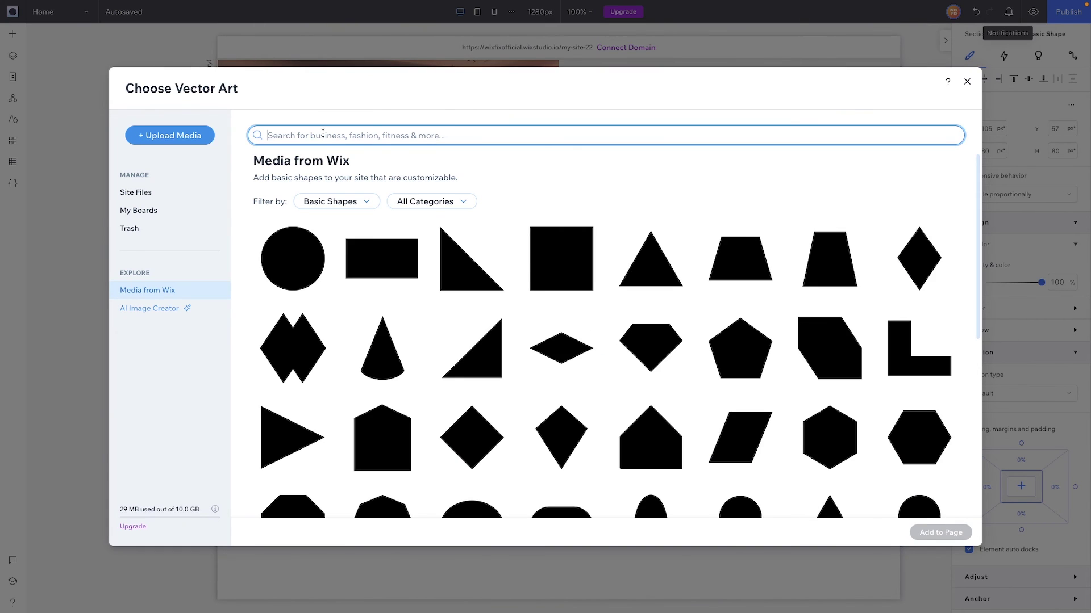
text(corner)
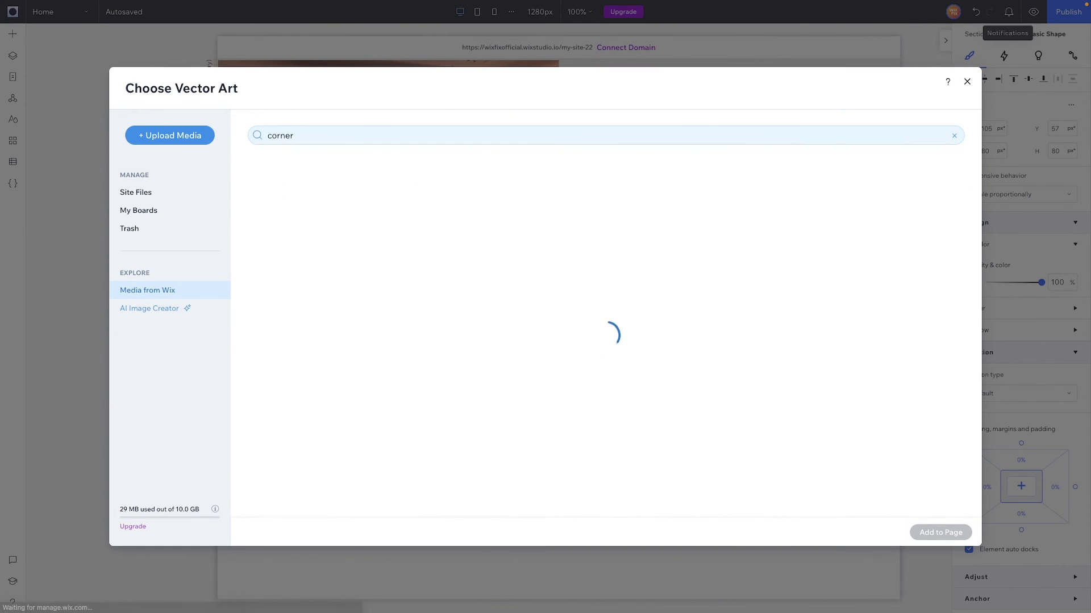
click(288, 284)
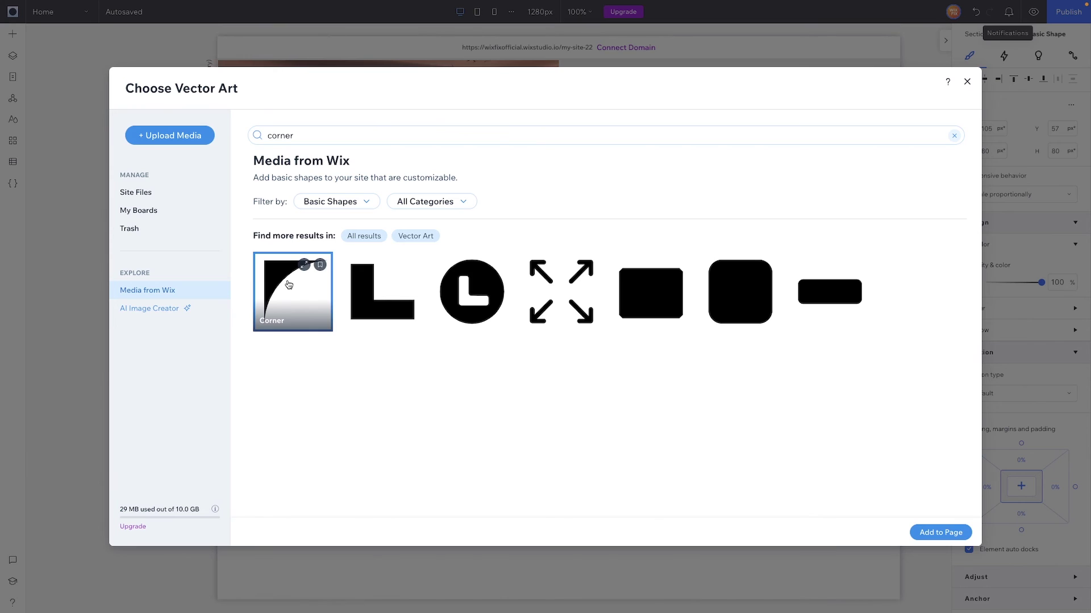
double_click(288, 284)
- Make the Corner shape white and resize it to 24 × 24 px
click(972, 282)
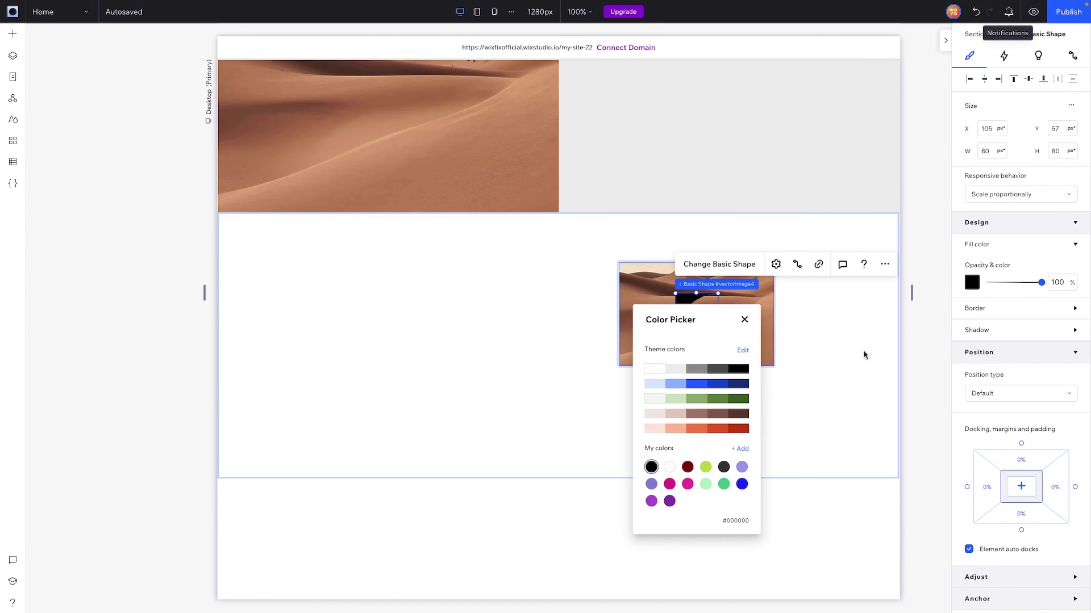
click(662, 367)
click(995, 154)
click(994, 152)
text(24)
key(Tab)
key(Return)
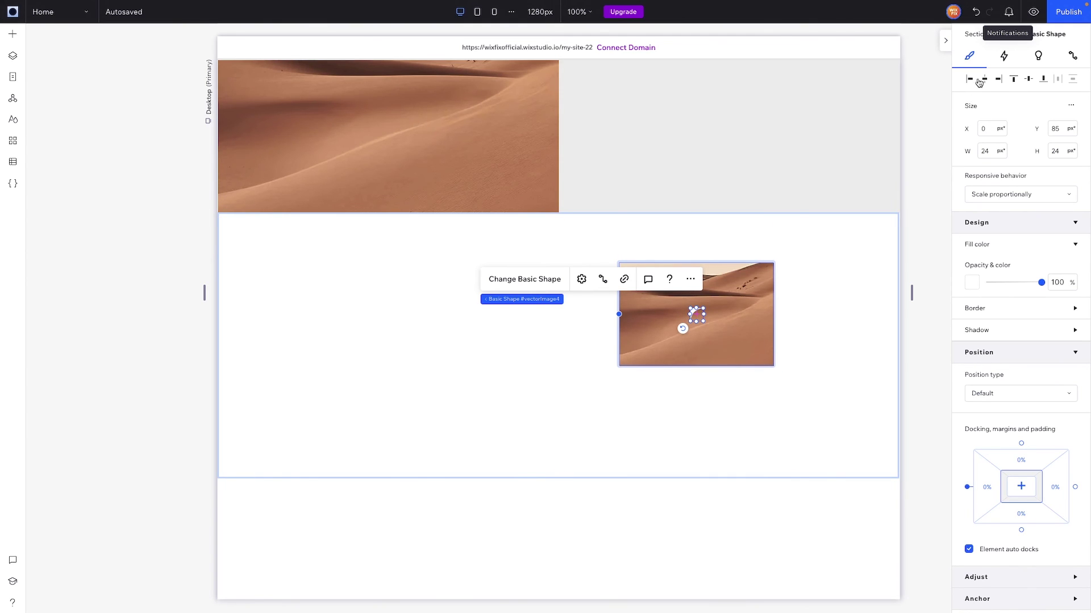
- Align the corner shape top-left, and a horizontally flipped copy at the top-right corner
click(1015, 80)
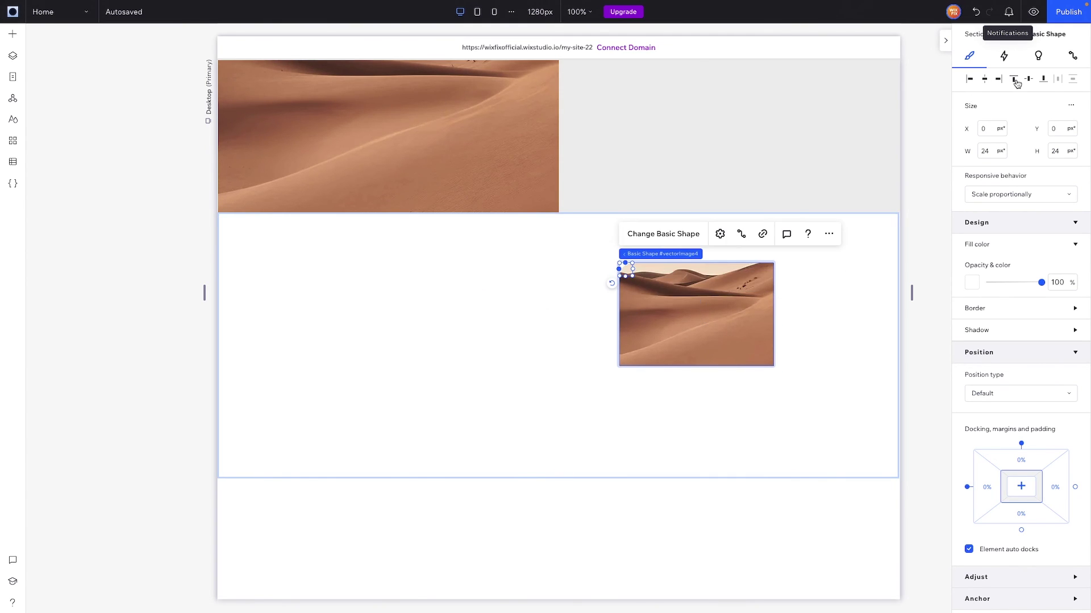
key(Escape)
click(637, 280)
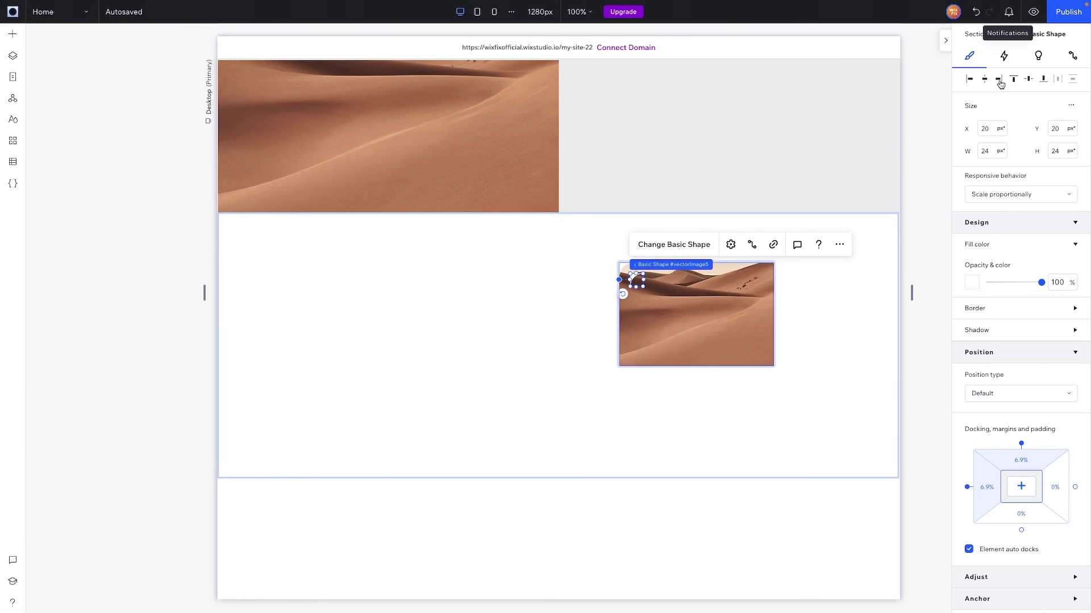
click(998, 79)
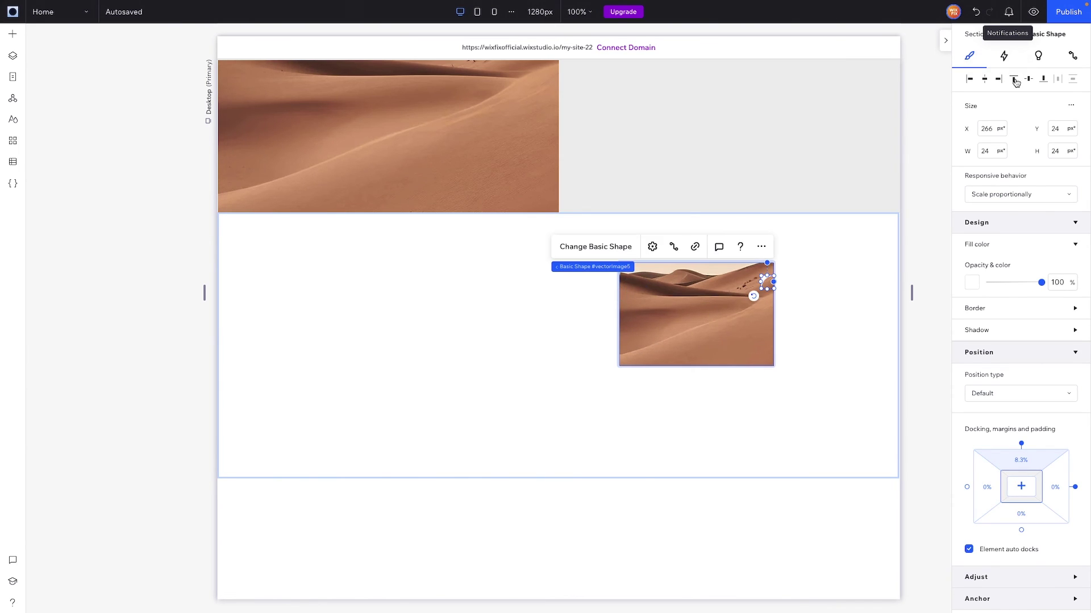
click(1013, 79)
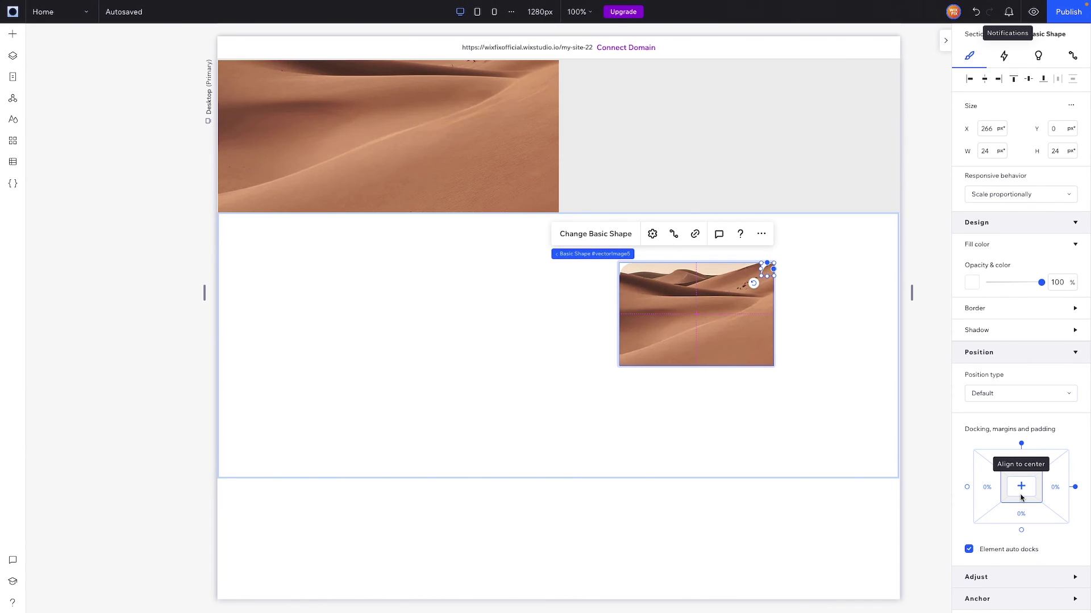
click(987, 577)
scroll(1027, 508, down, 4)
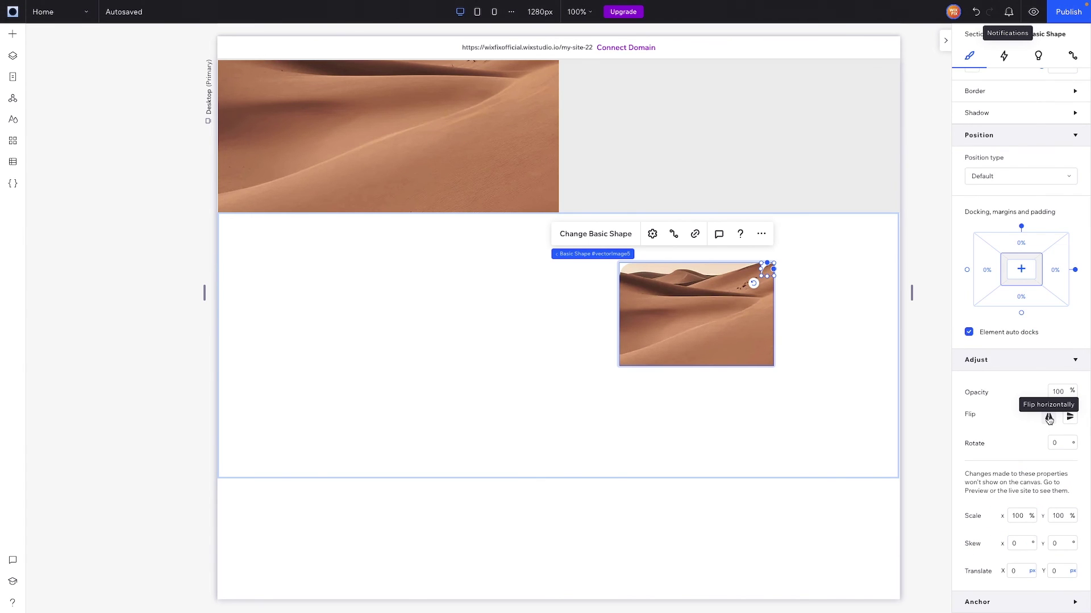
click(1048, 417)
- Place a vertically flipped copy of the corner shape at the image's bottom-right corner
key(Escape)
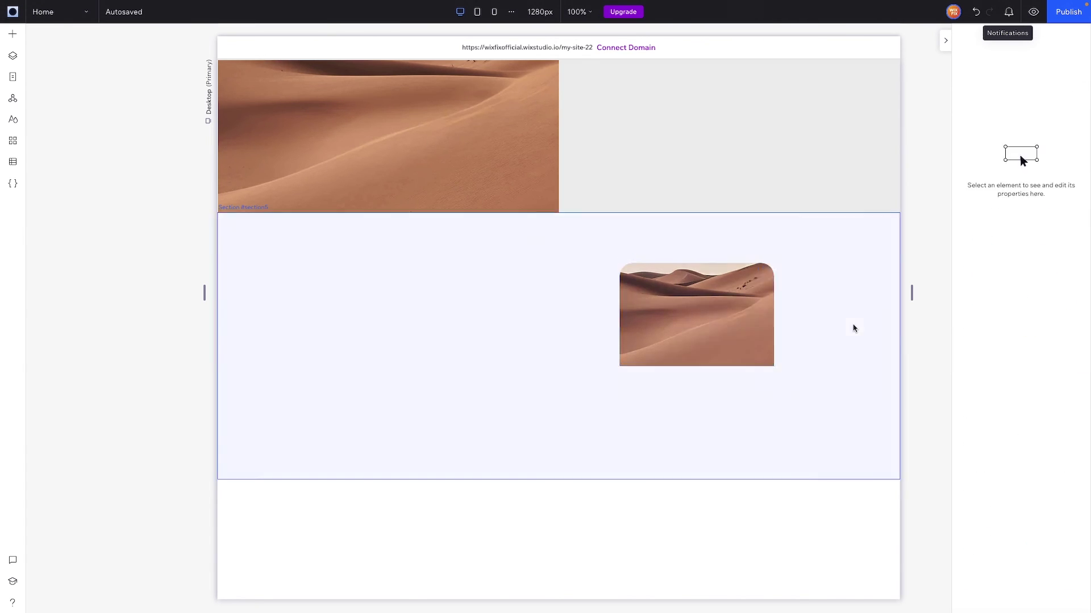
key(ctrl+z)
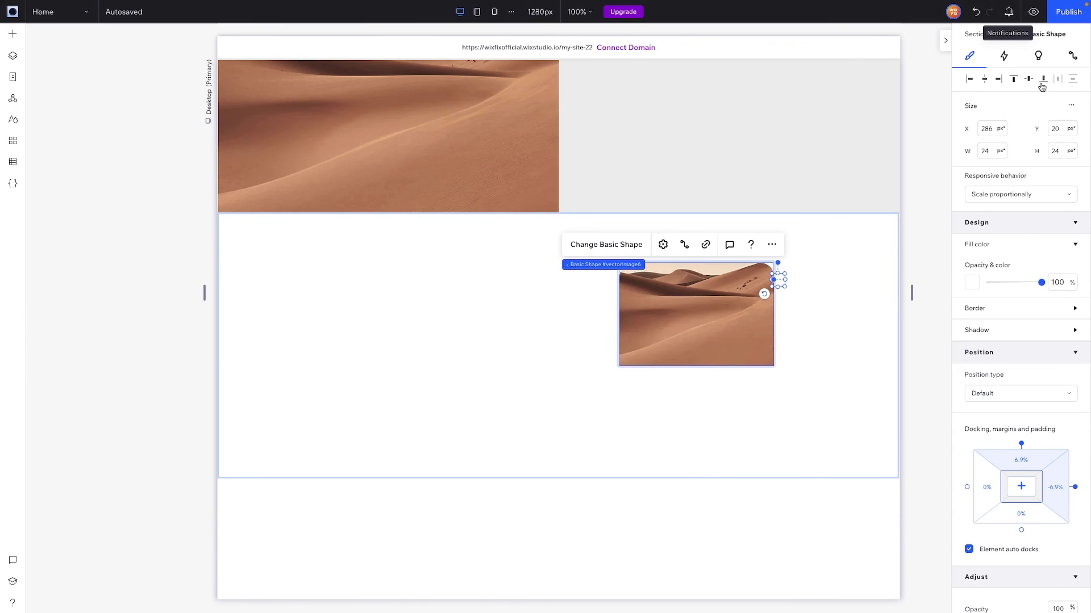
click(1044, 80)
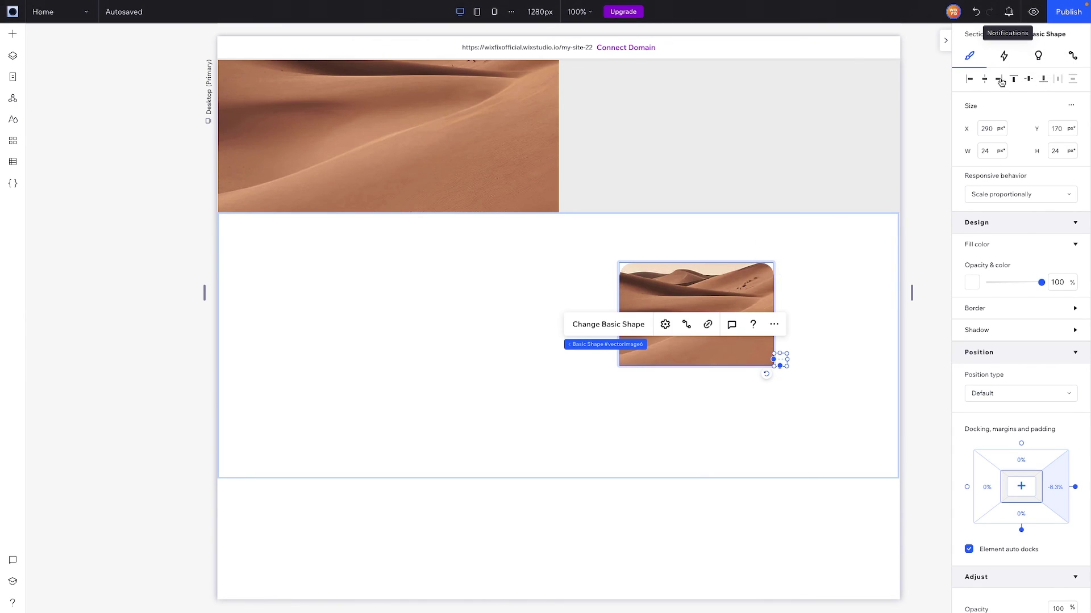
scroll(1034, 431, down, 4)
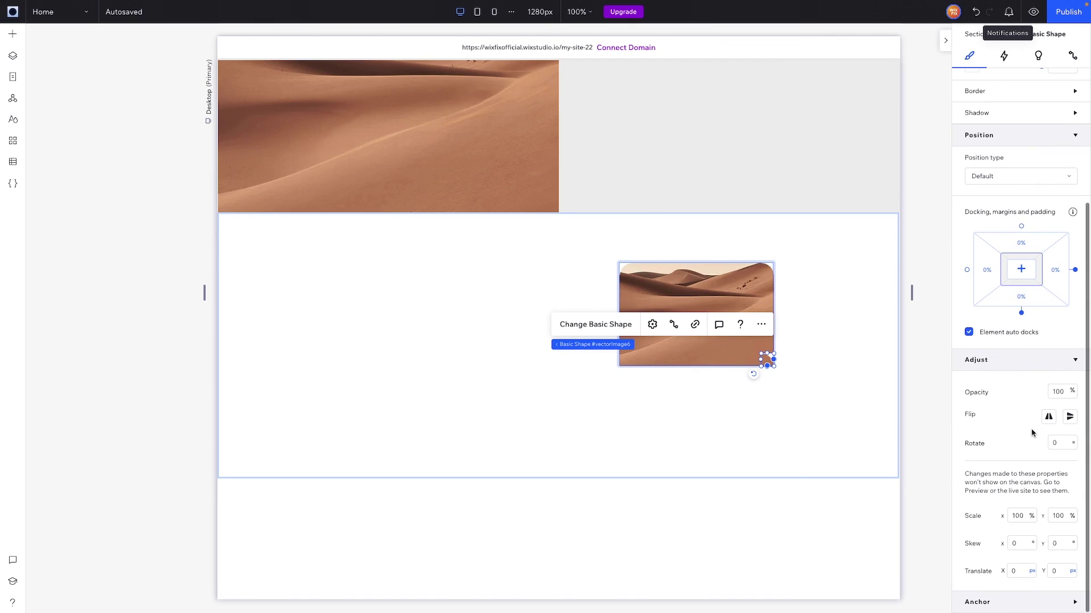
click(1070, 418)
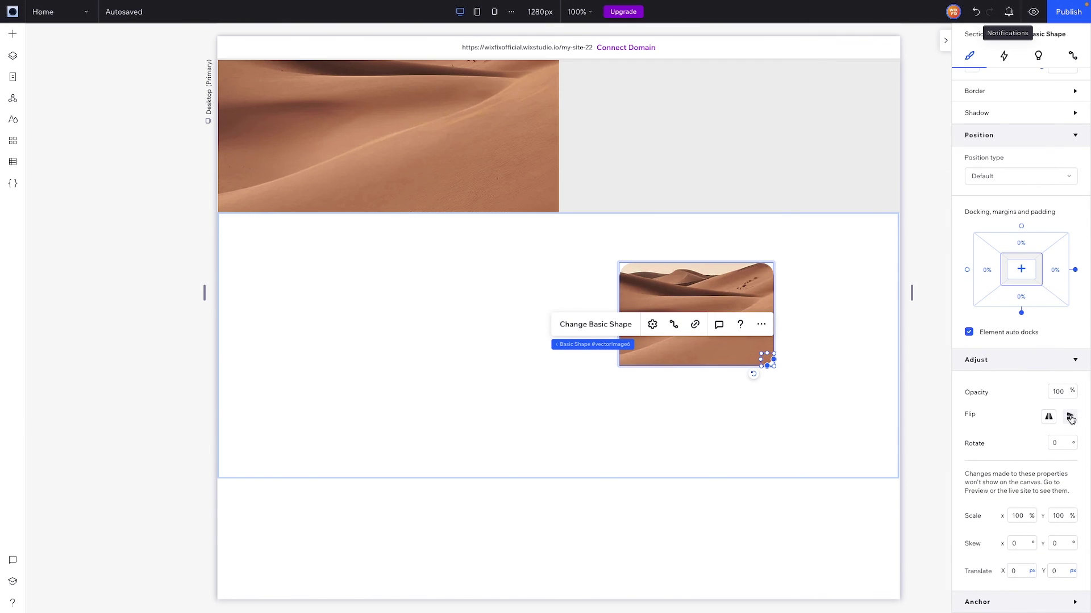
click(918, 331)
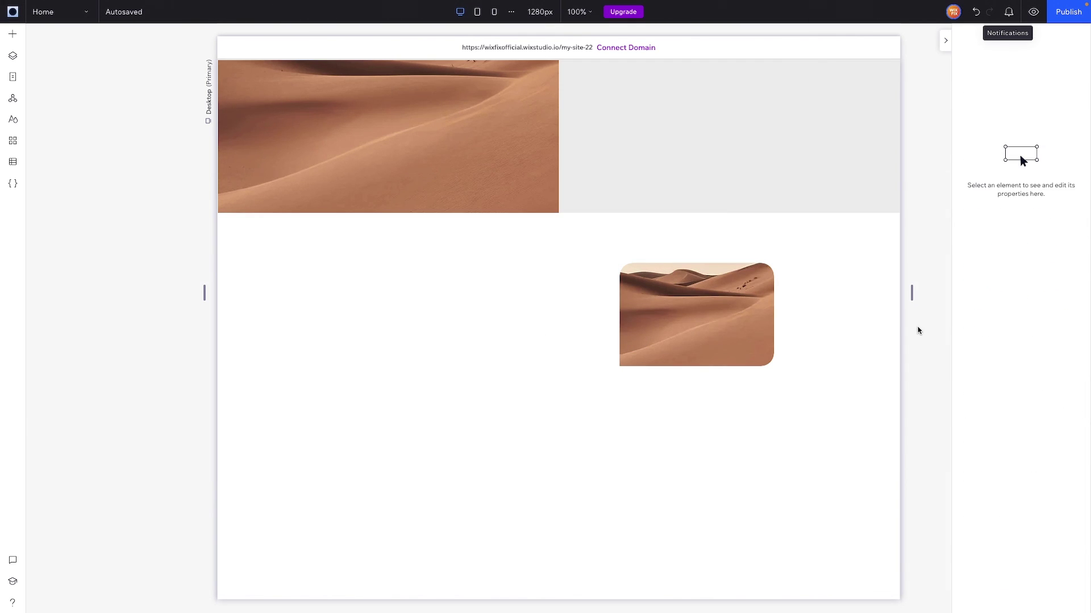
- Place a fourth corner shape copy at the image's bottom-left corner
key(ctrl+z)
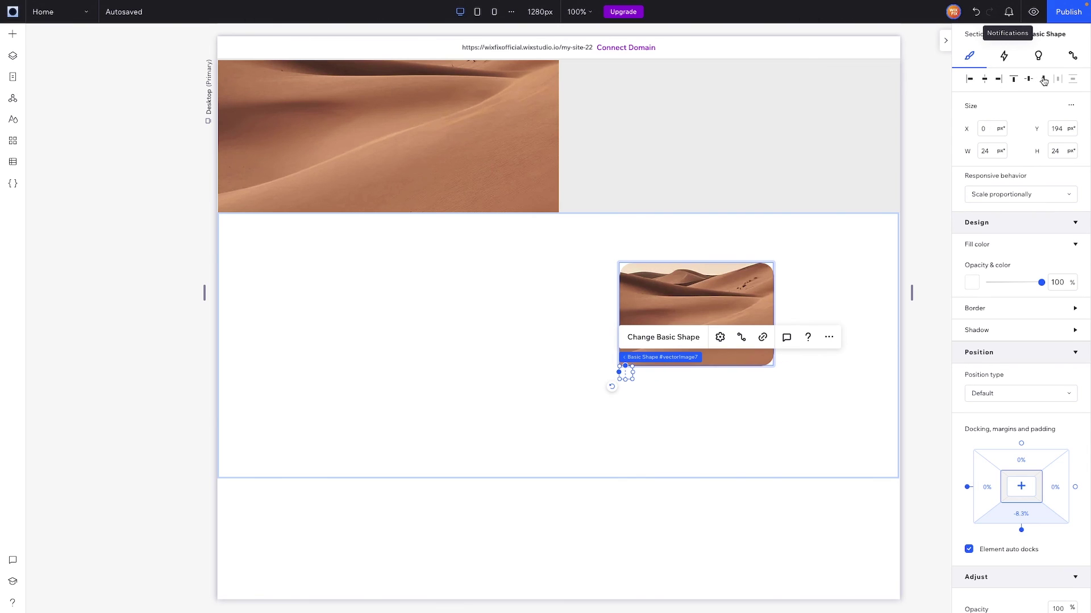
click(1044, 81)
scroll(1052, 506, down, 4)
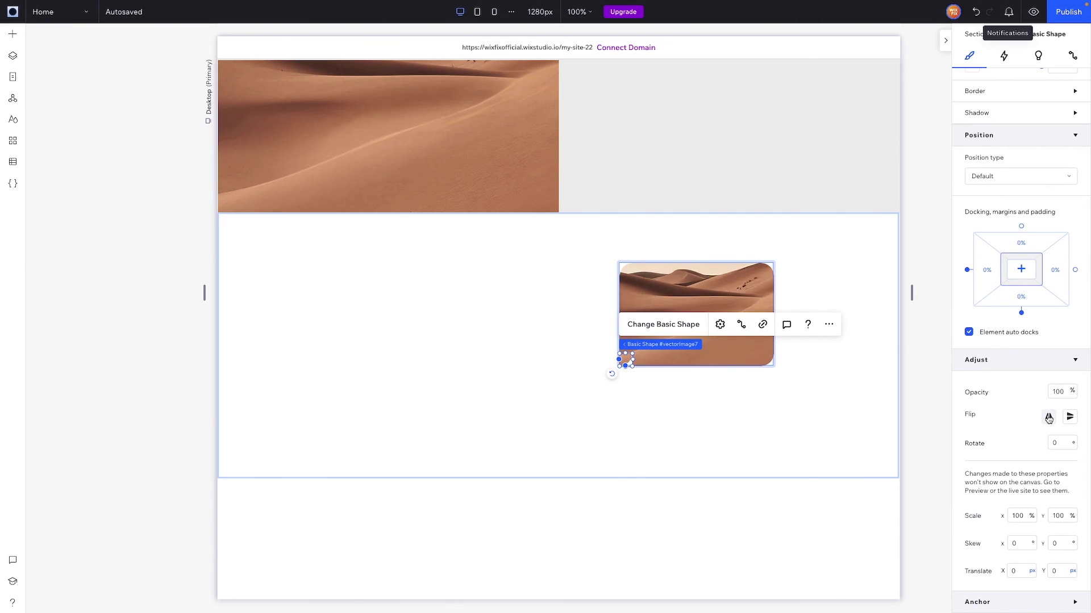
click(657, 390)
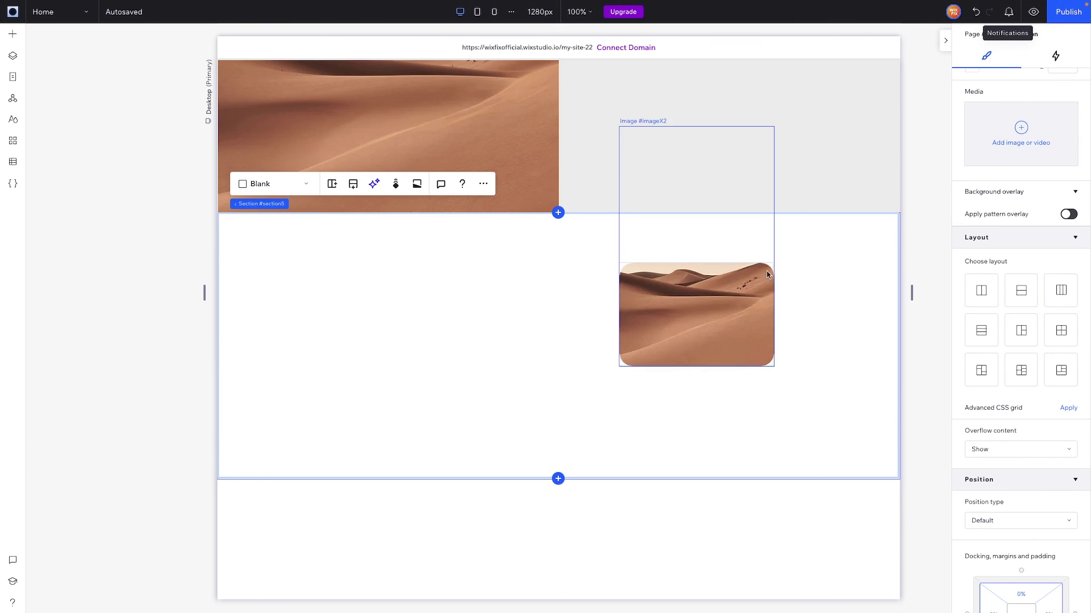
- Preview the page to view the desert image with all four corners rounded
click(1033, 12)
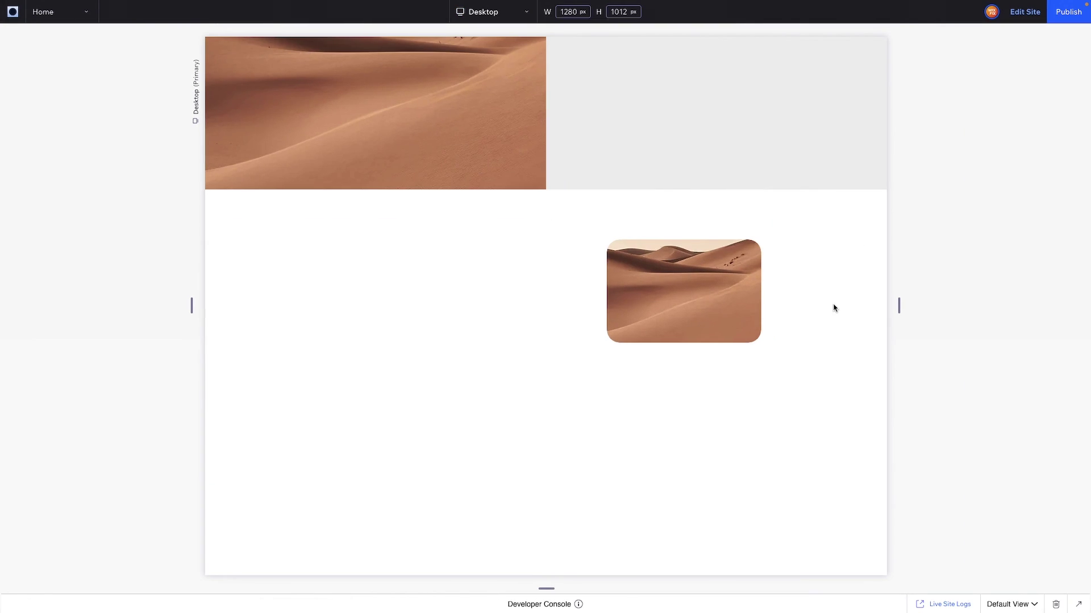